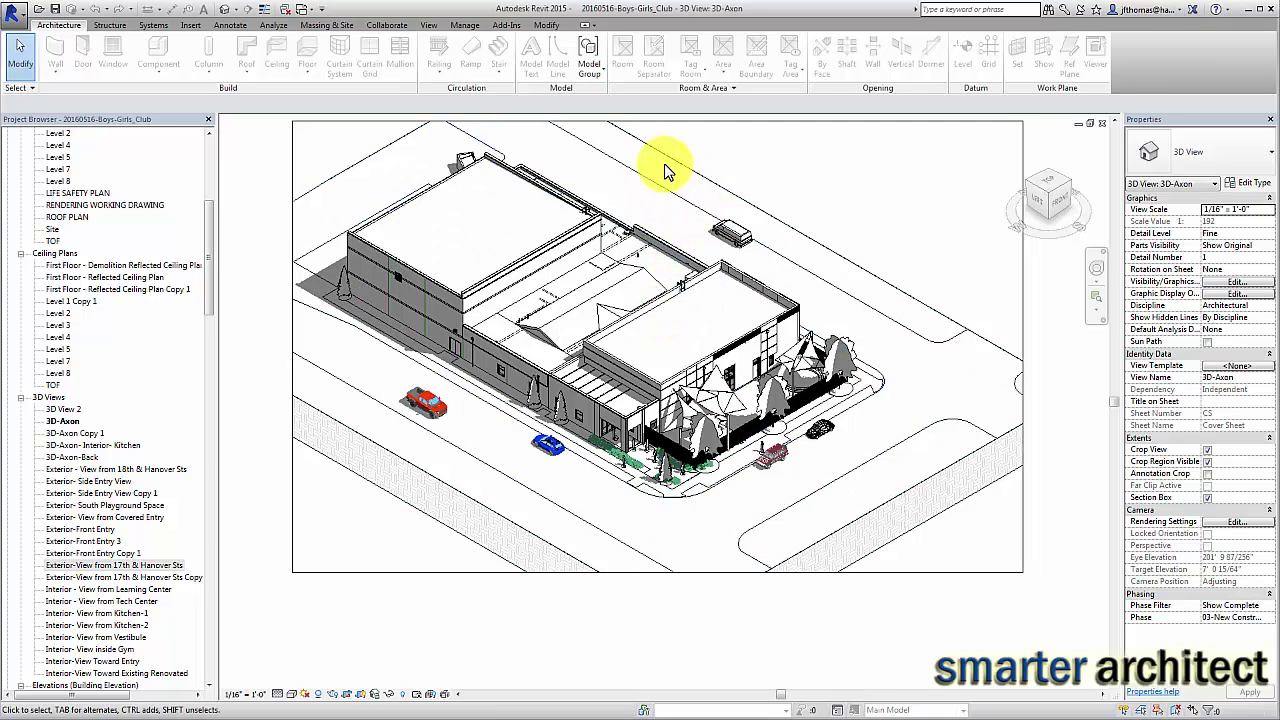
# Step: Start the Render in Cloud command for the 3D-Axon view and continue past the welcome message to the render settings
pyautogui.click(428, 25)
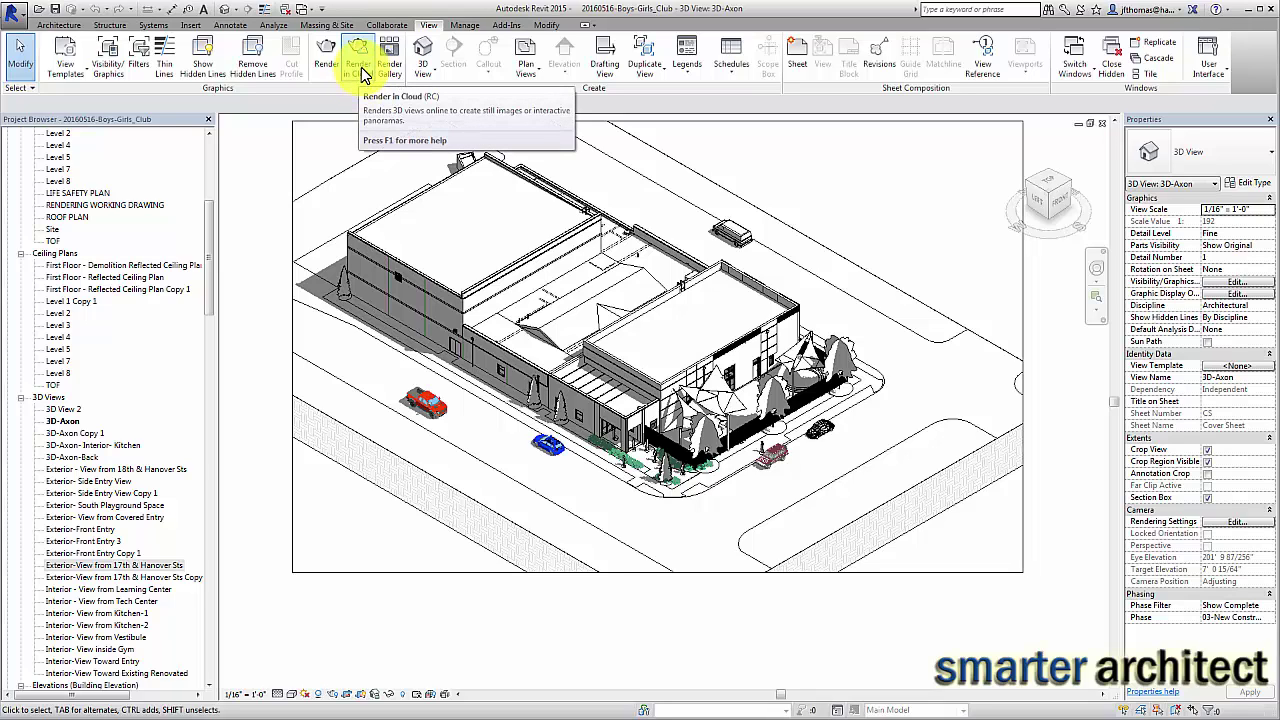
pyautogui.click(361, 67)
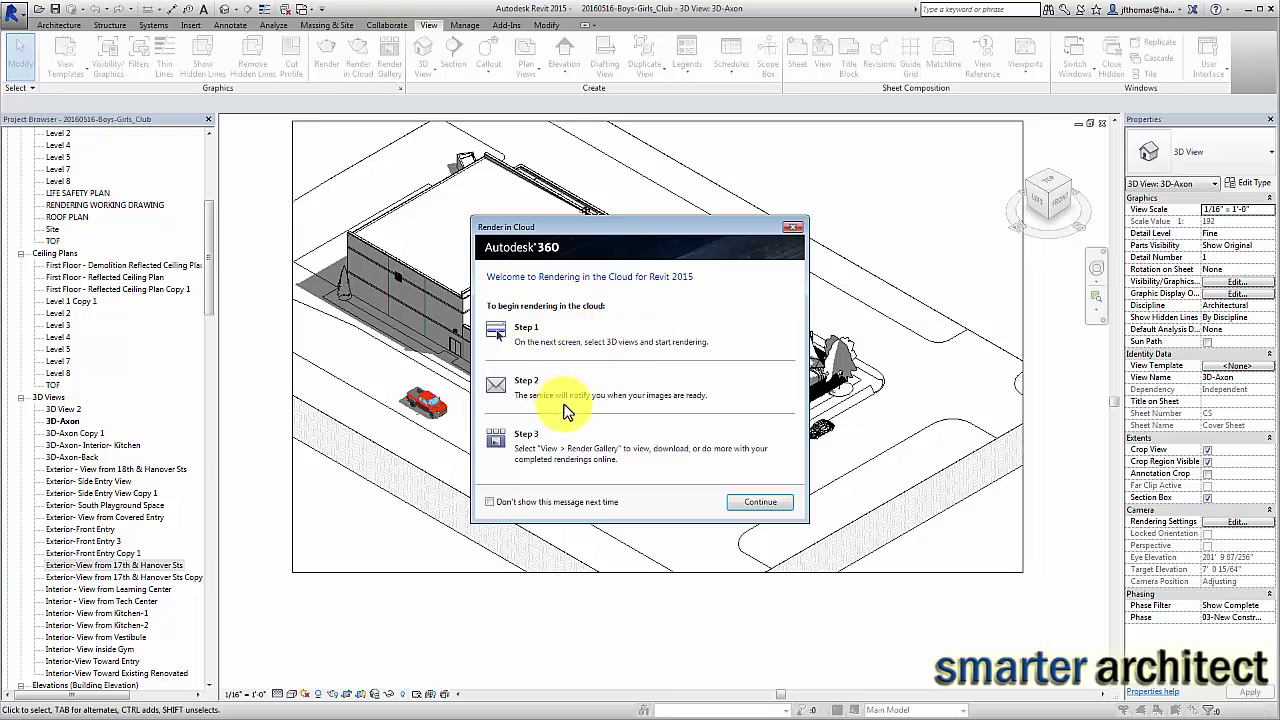
pyautogui.click(768, 503)
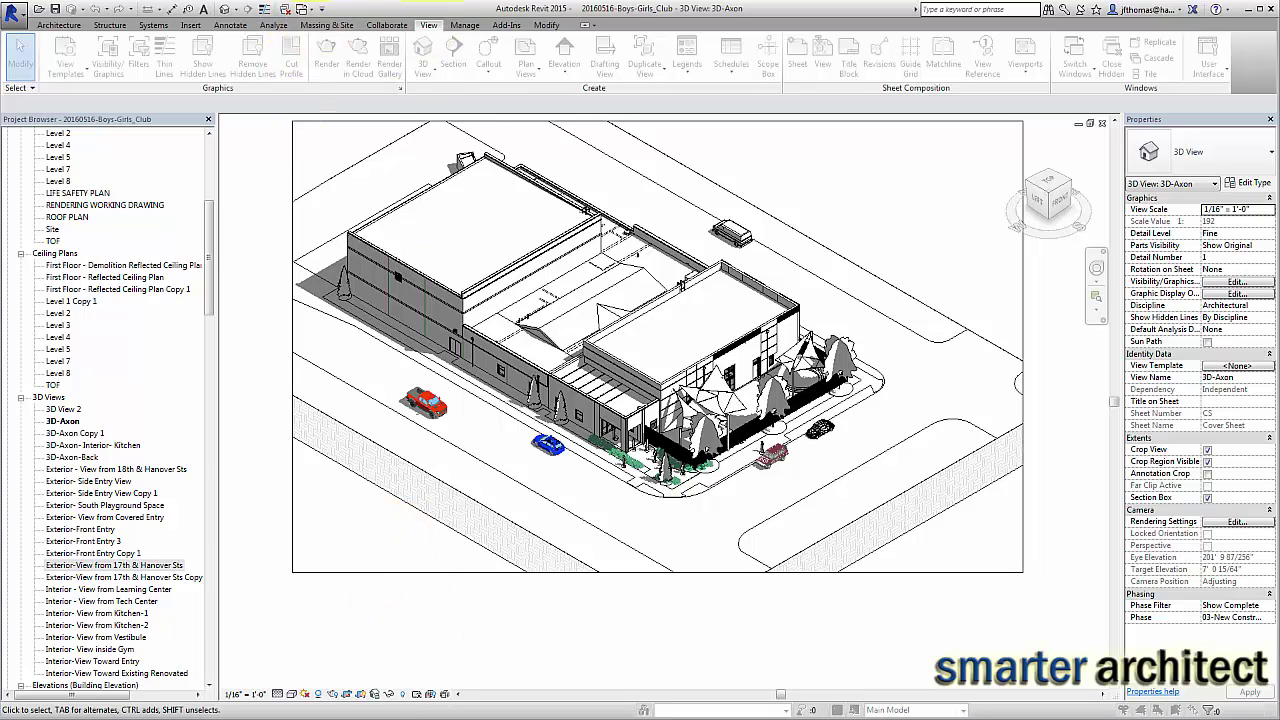
pyautogui.click(331, 694)
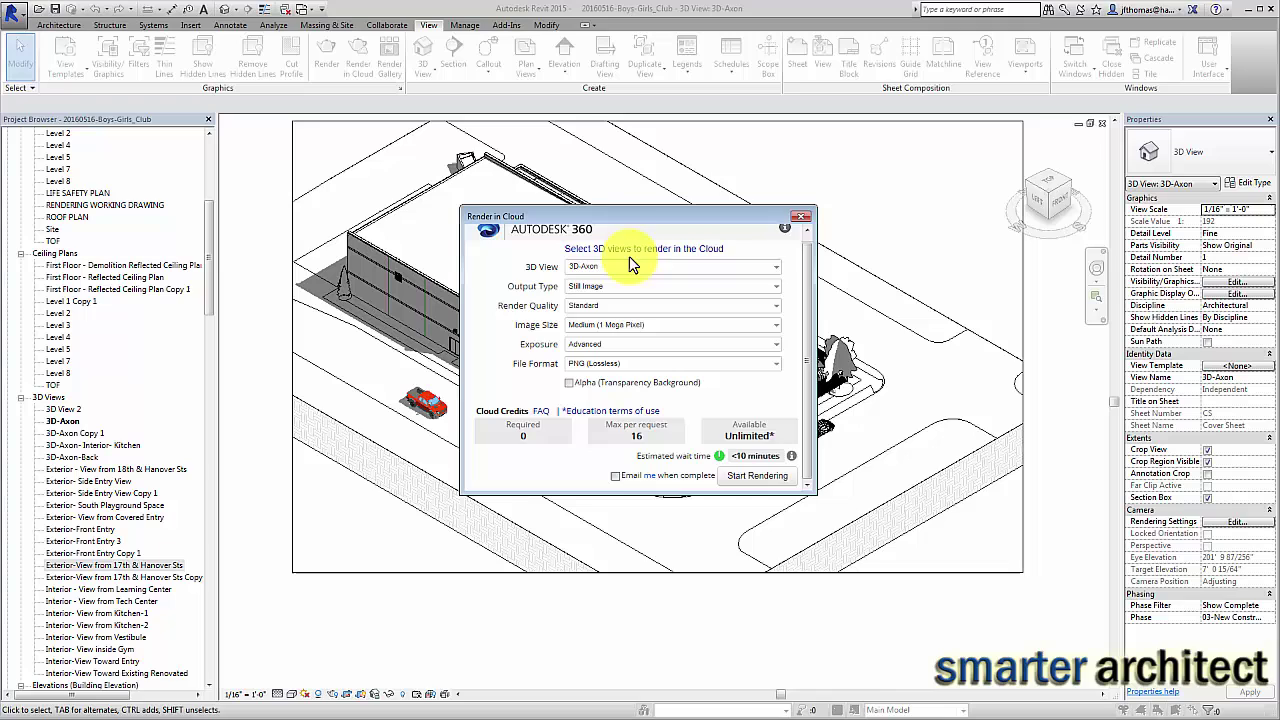
# Step: Add the Exterior-View from 17th & Hanover Sts view to the cloud render selection alongside 3D-Axon
pyautogui.click(775, 268)
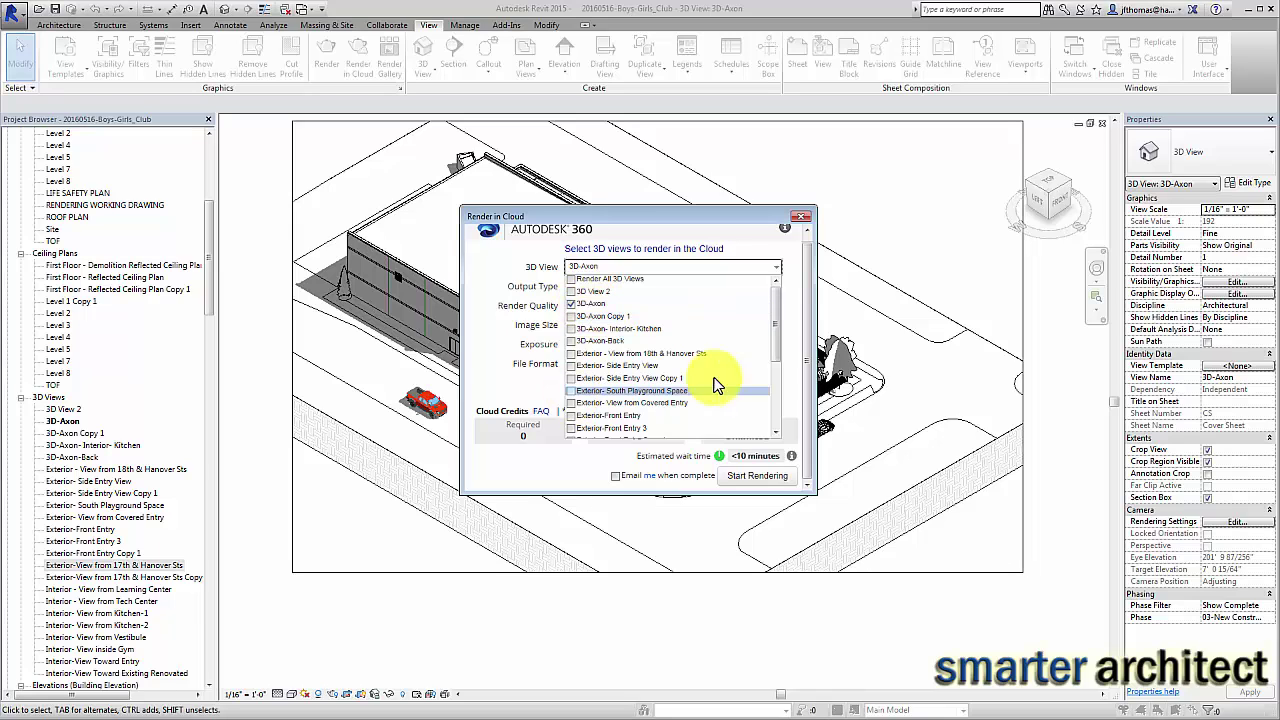
pyautogui.moveTo(775, 326); pyautogui.dragTo(774, 371)
pyautogui.click(571, 346)
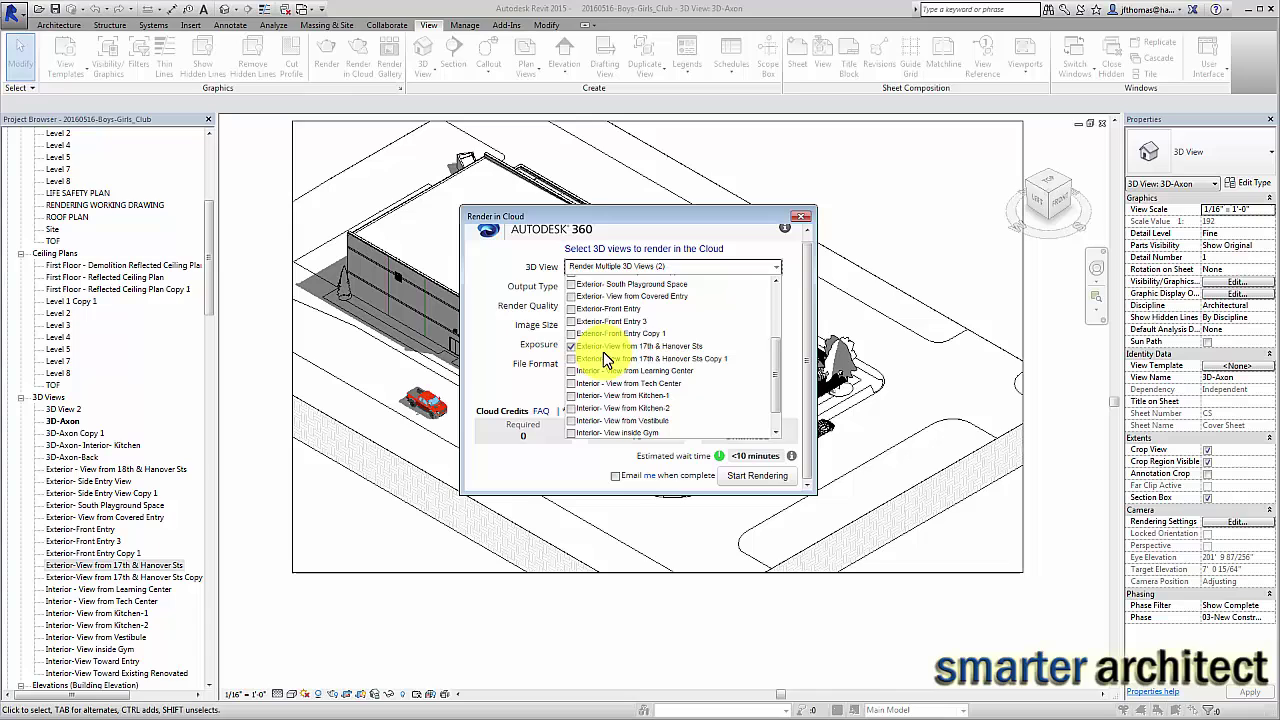
pyautogui.click(795, 305)
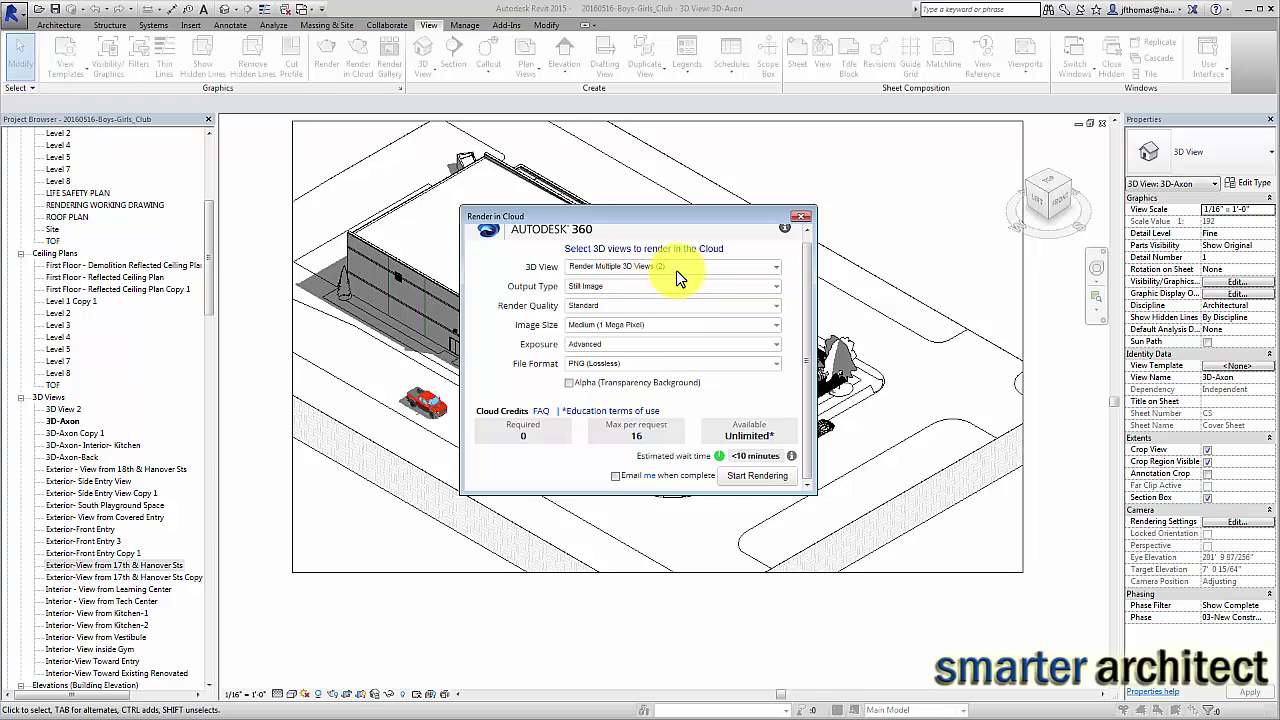
# Step: Review the available output types and render qualities, keeping Still Image output and Standard quality
pyautogui.click(776, 286)
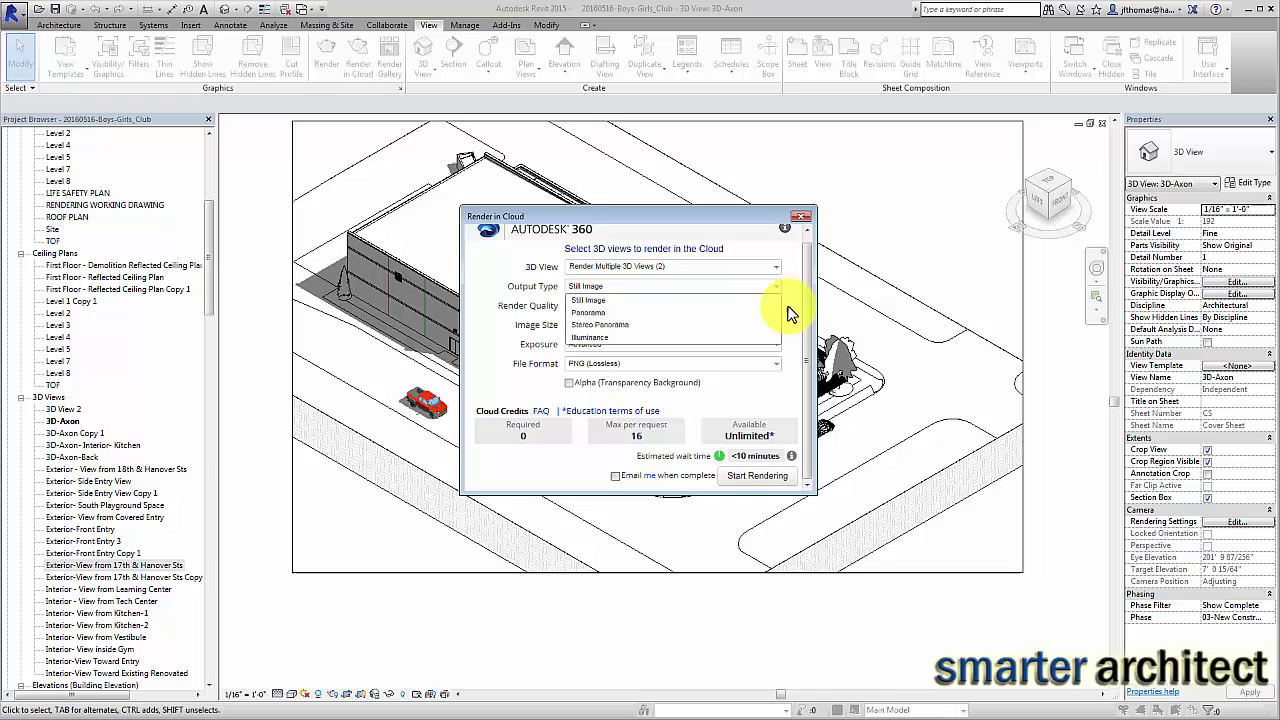
pyautogui.click(790, 314)
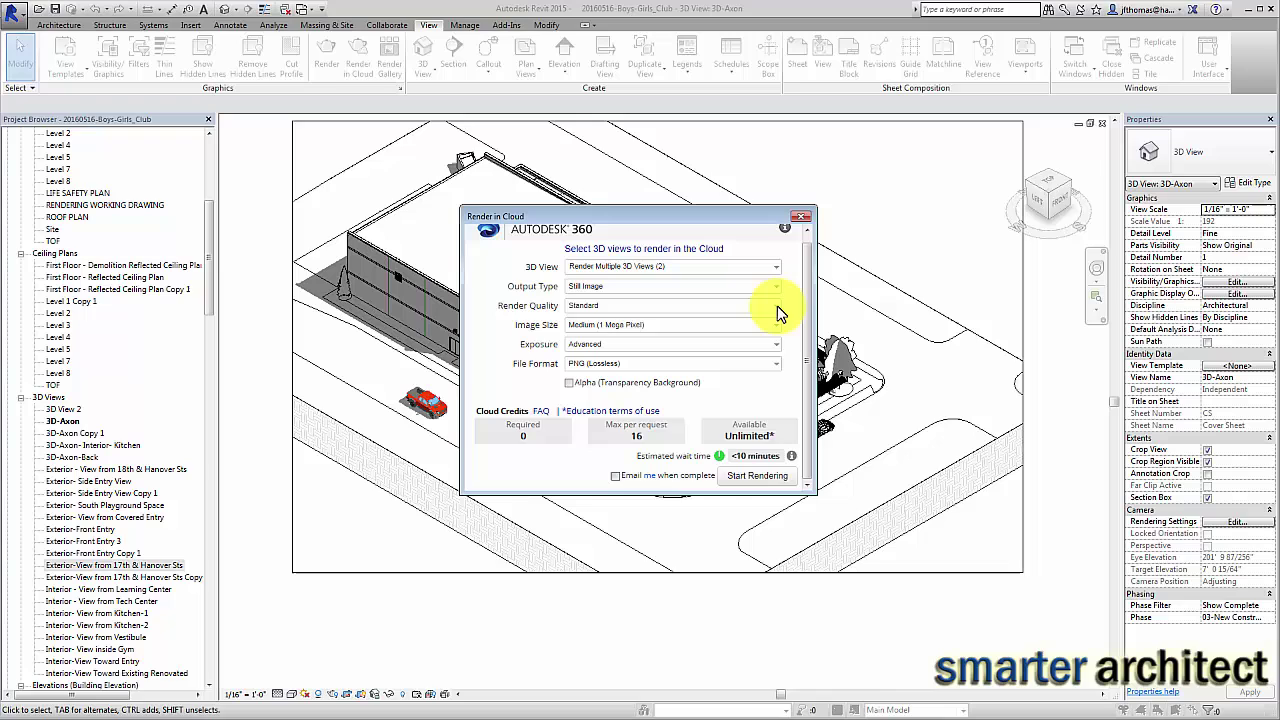
pyautogui.click(778, 306)
pyautogui.click(778, 307)
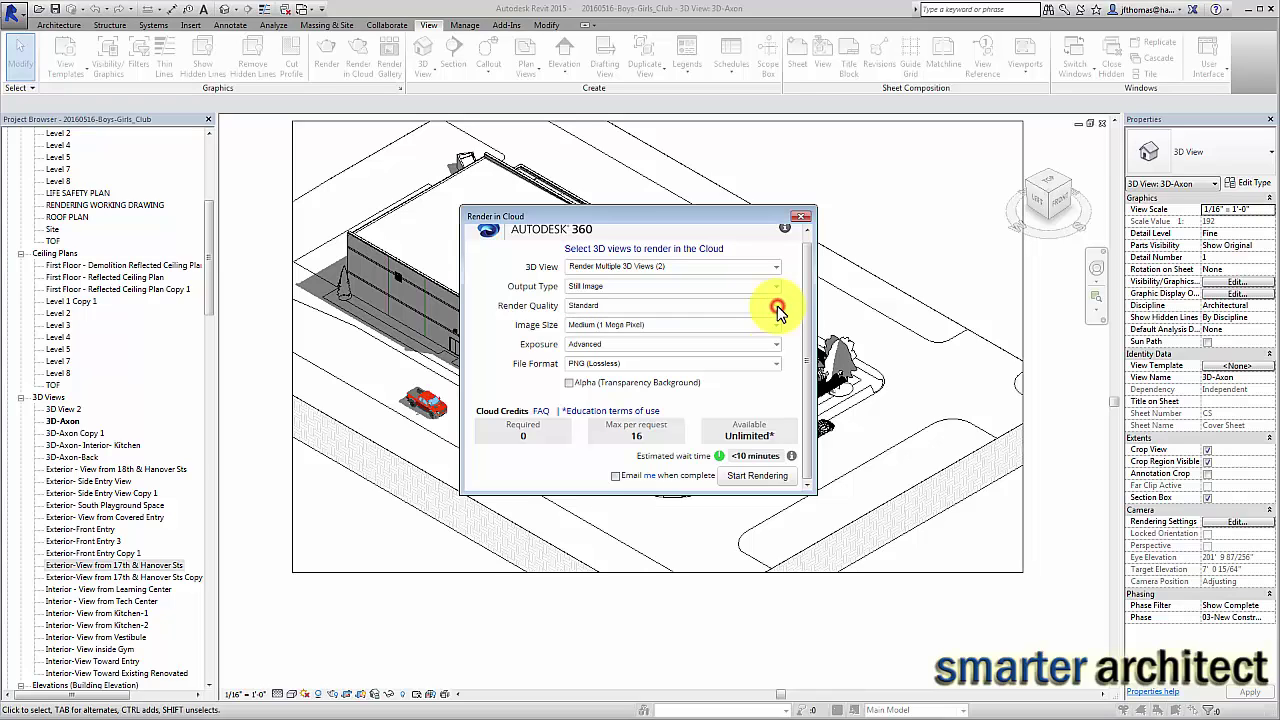
pyautogui.click(778, 307)
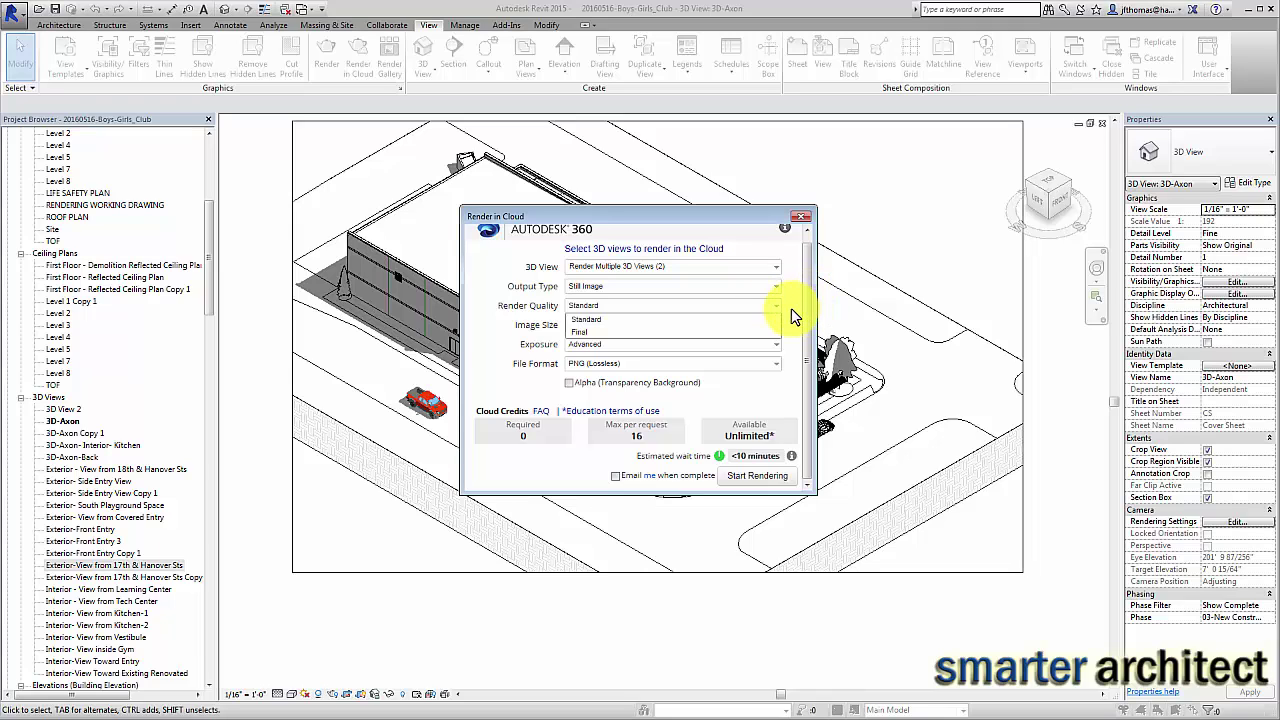
pyautogui.click(768, 318)
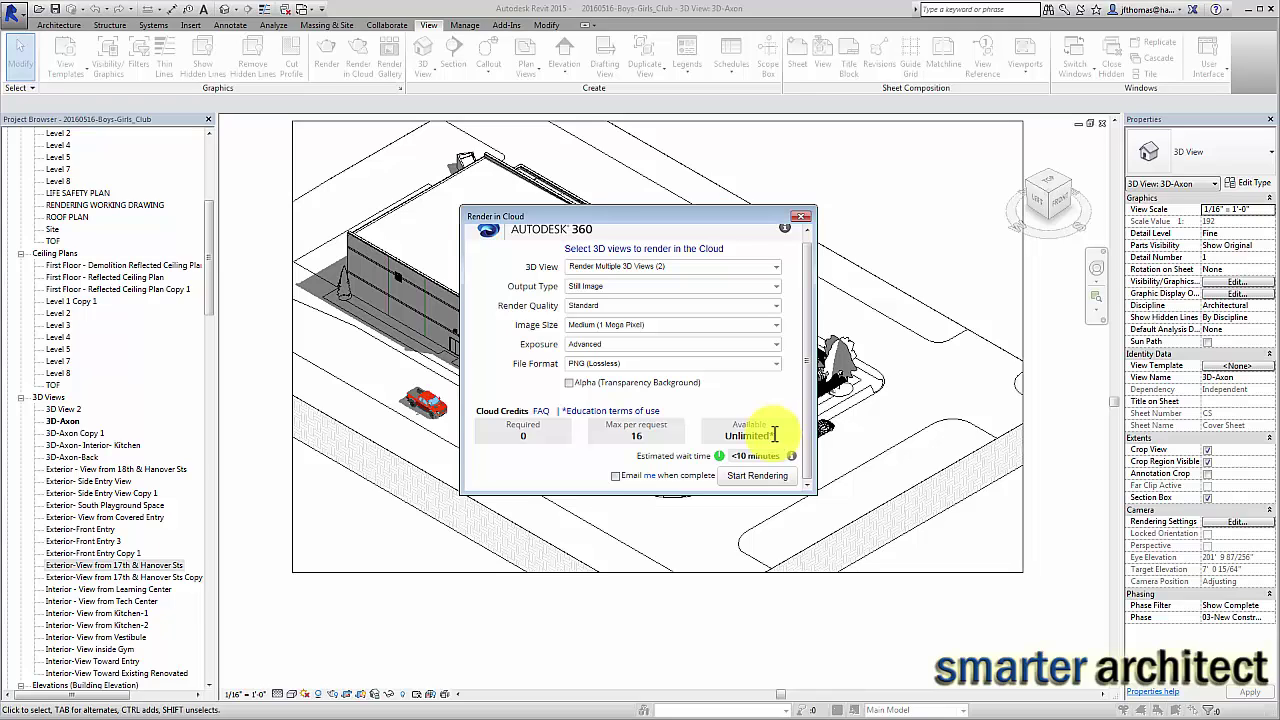
# Step: Try the Final render quality to compare its required cloud credits, and return the quality to Standard
pyautogui.click(772, 307)
pyautogui.click(773, 306)
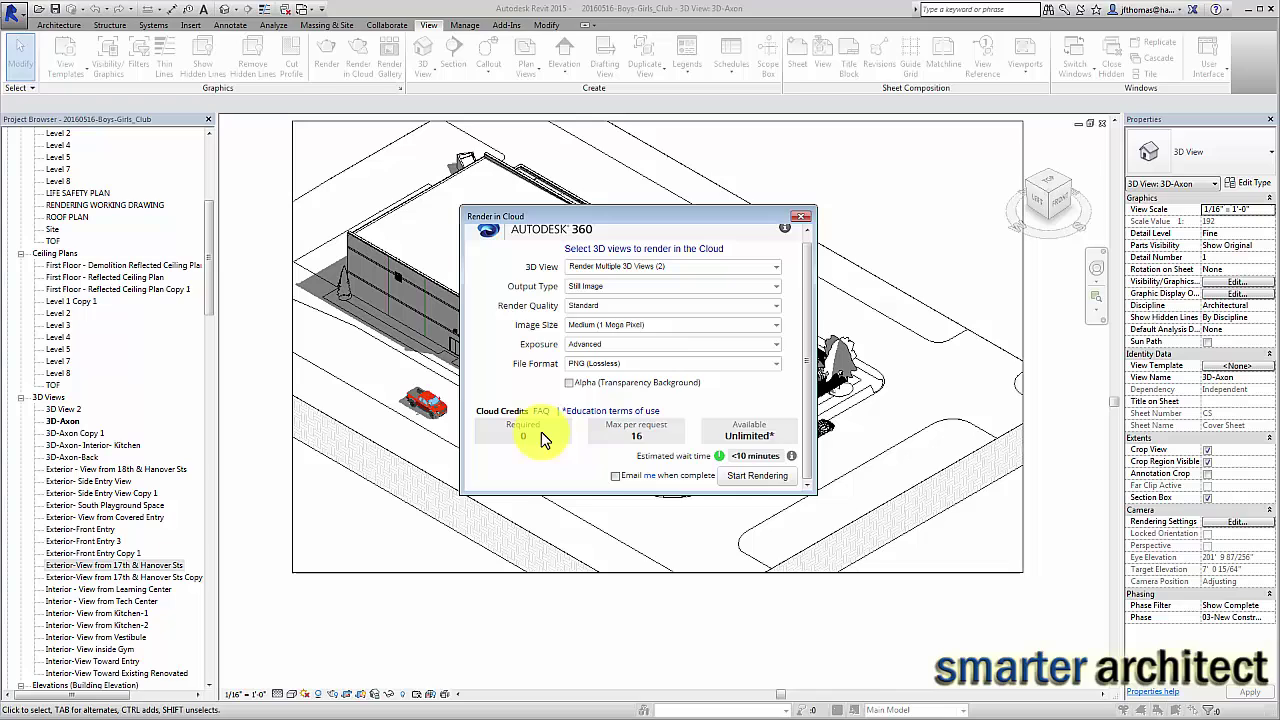
pyautogui.click(772, 306)
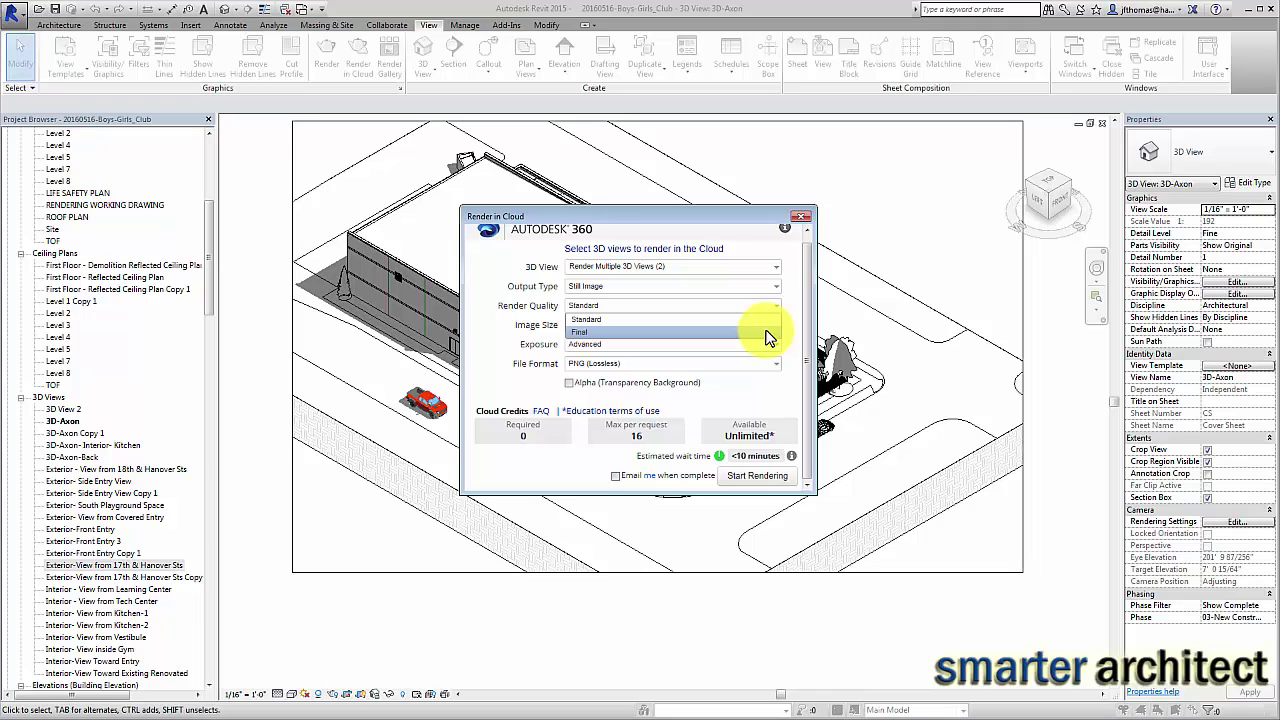
pyautogui.click(766, 333)
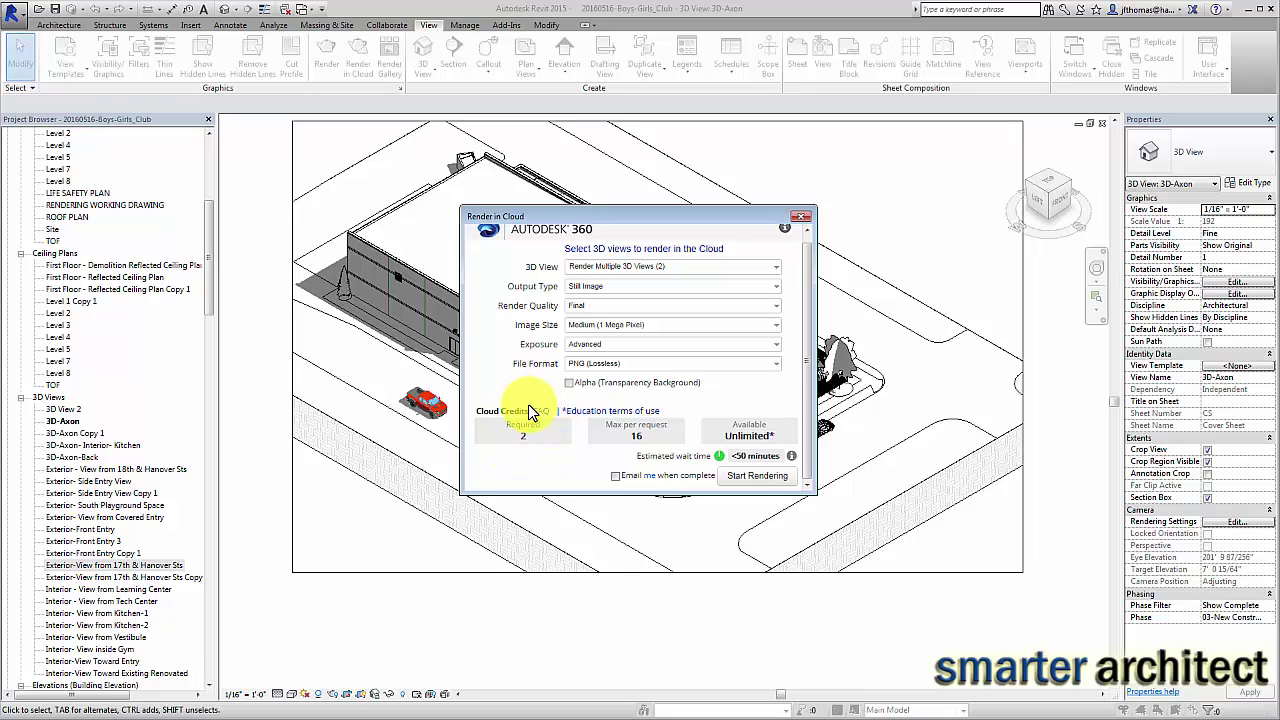
pyautogui.click(775, 306)
pyautogui.click(774, 318)
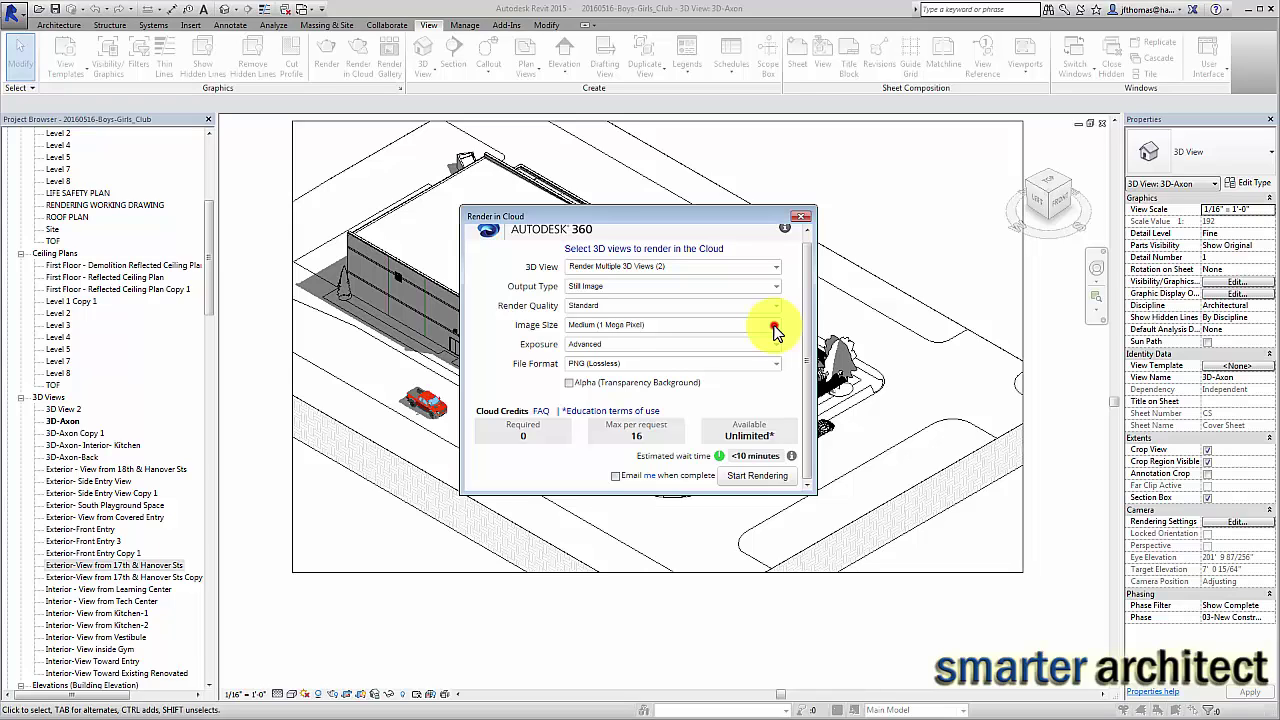
# Step: Try the Large (2.25 Mega Pixel) and Extra Large (9 Mega Pixel) image sizes, and return to Medium (1 Mega Pixel)
pyautogui.click(774, 326)
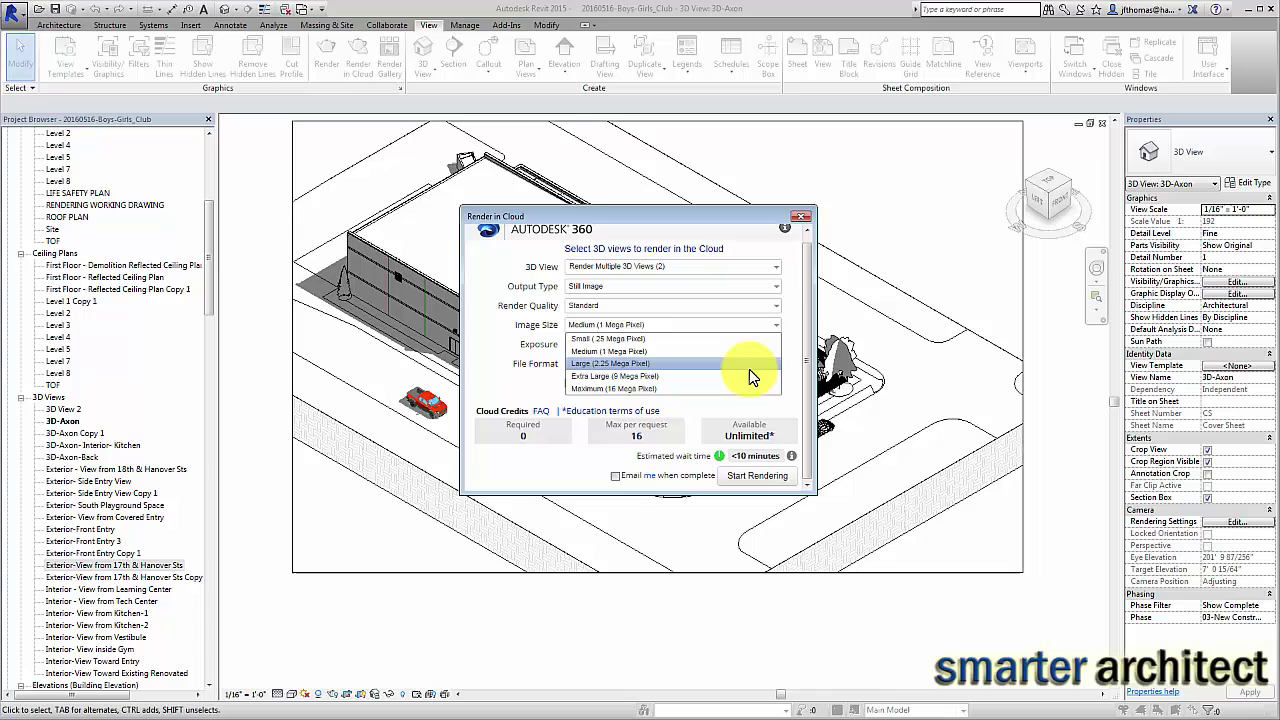
pyautogui.click(750, 365)
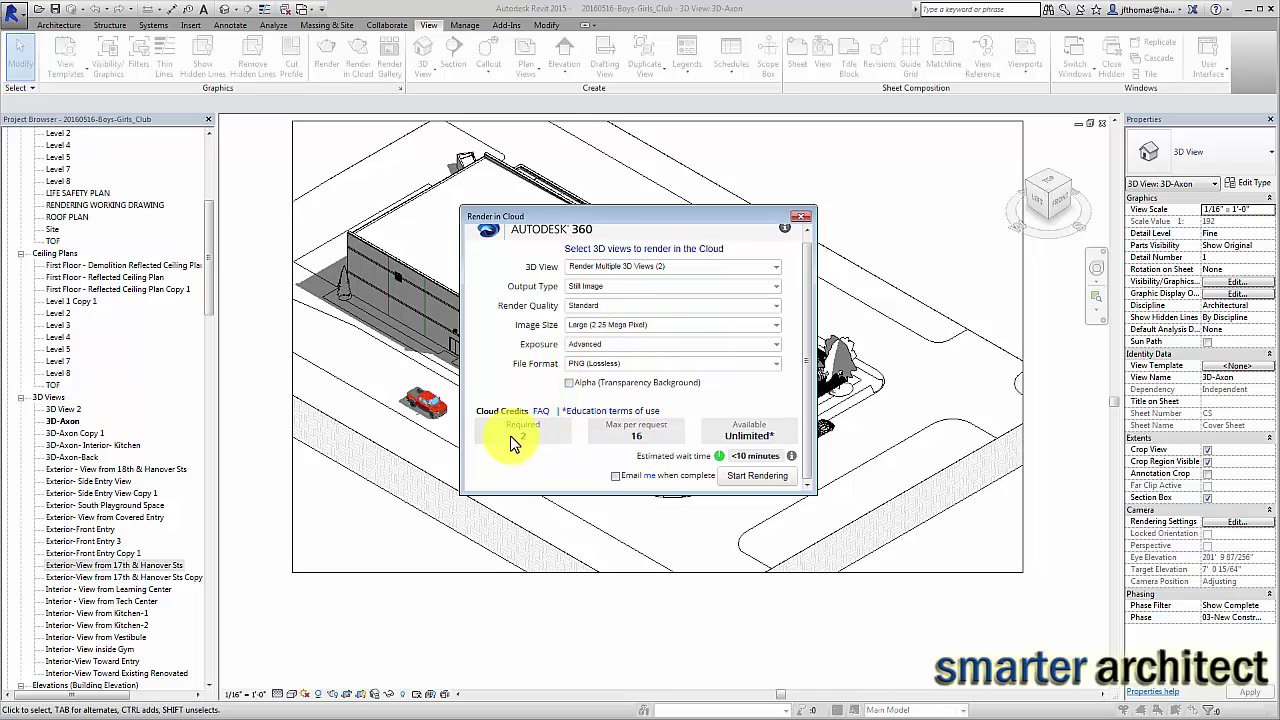
pyautogui.click(776, 324)
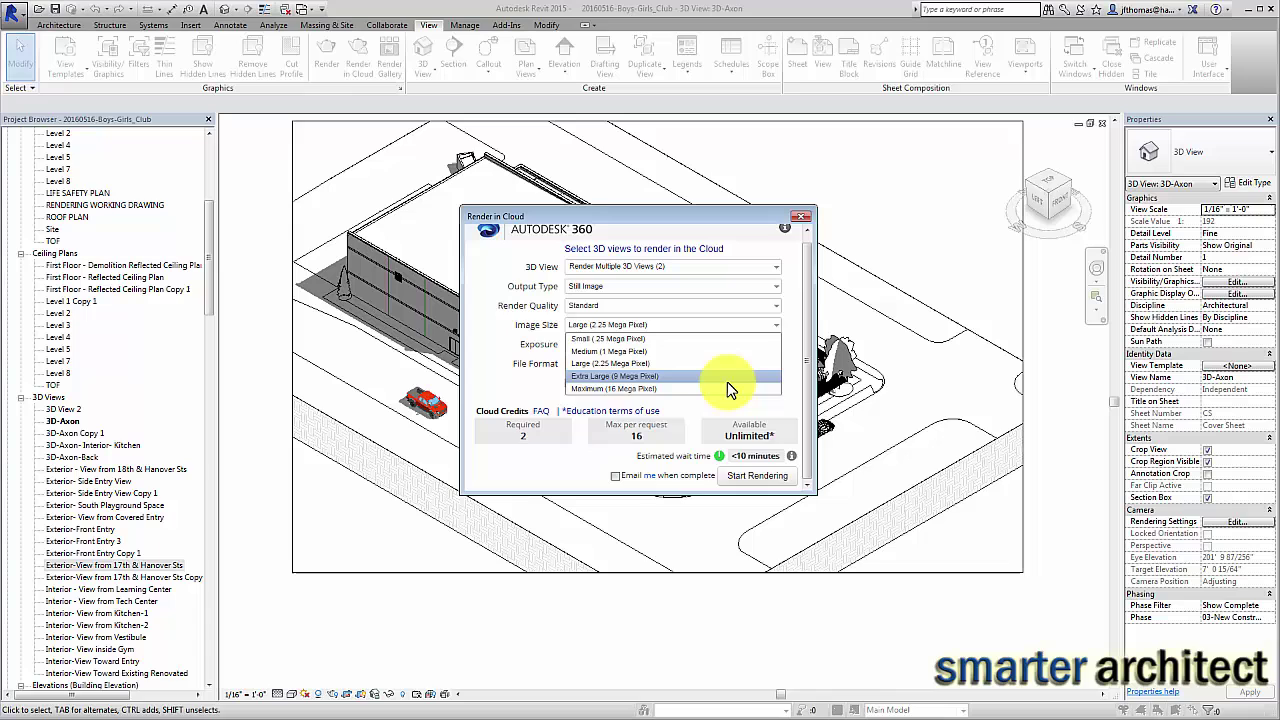
pyautogui.click(727, 379)
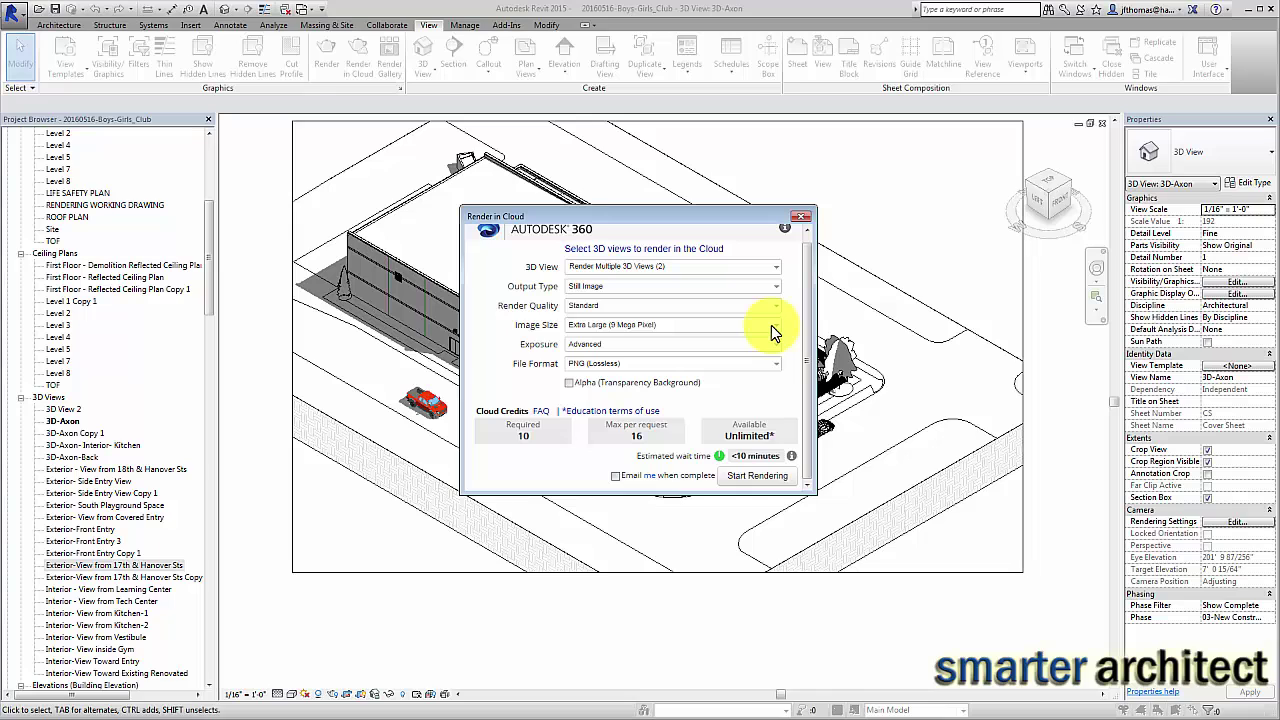
pyautogui.click(773, 332)
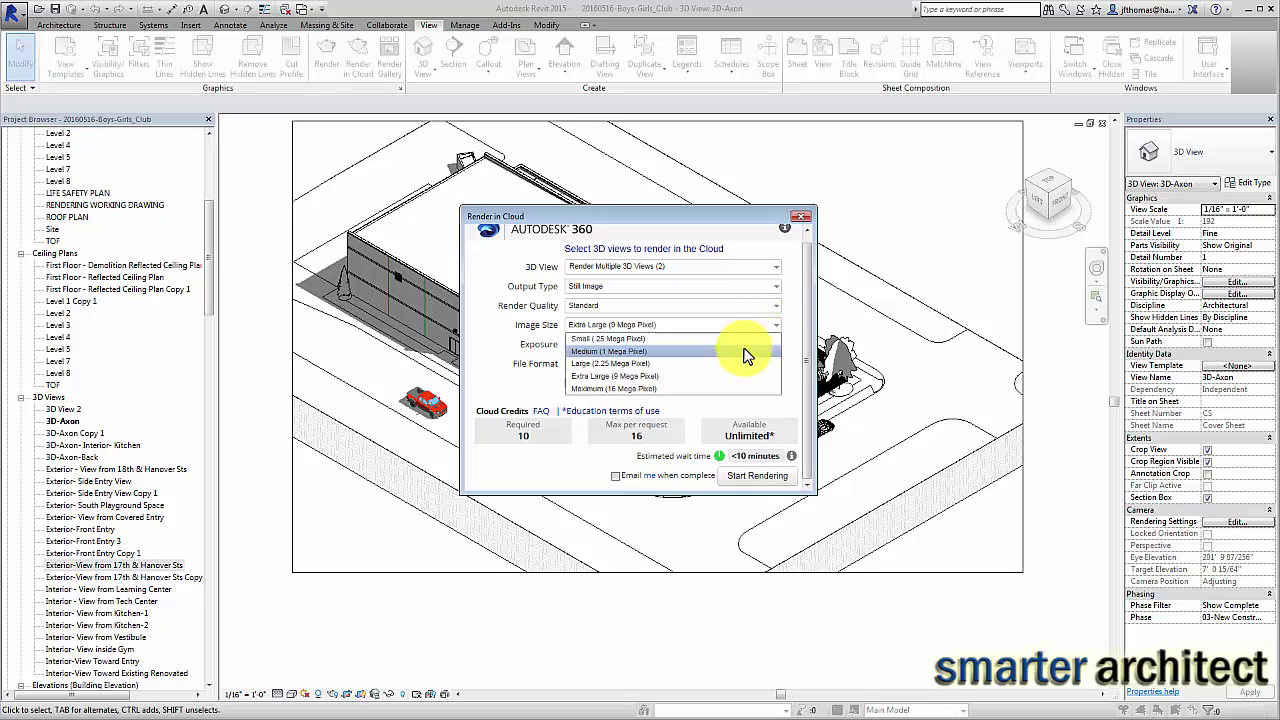
pyautogui.click(745, 351)
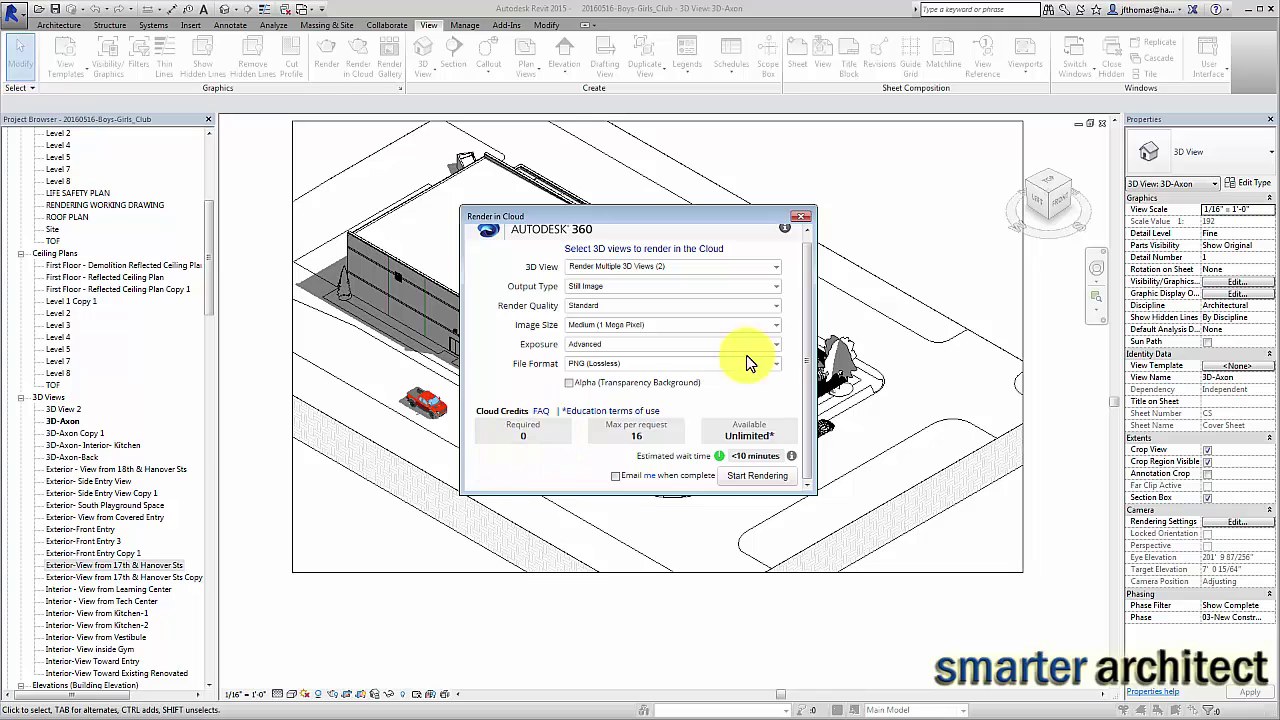
# Step: Check the exposure options, keeping Advanced, and set the render's file format to JPEG (High Quality)
pyautogui.click(777, 344)
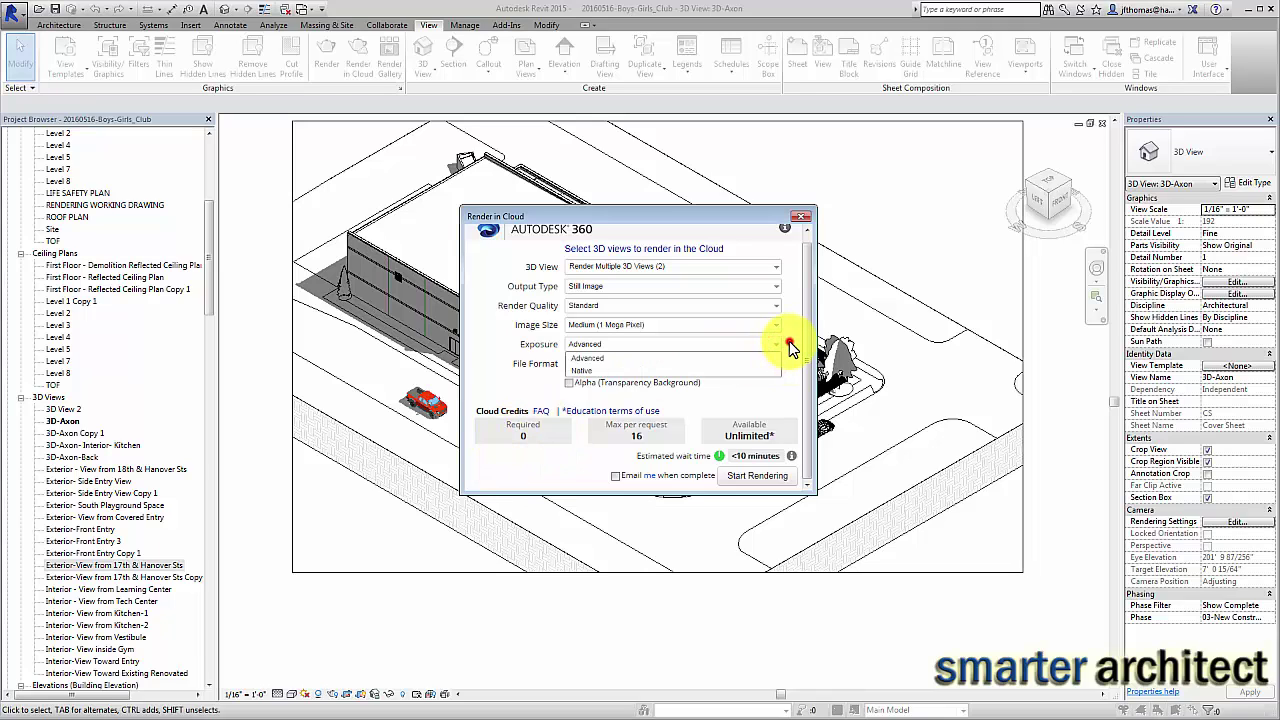
pyautogui.click(789, 346)
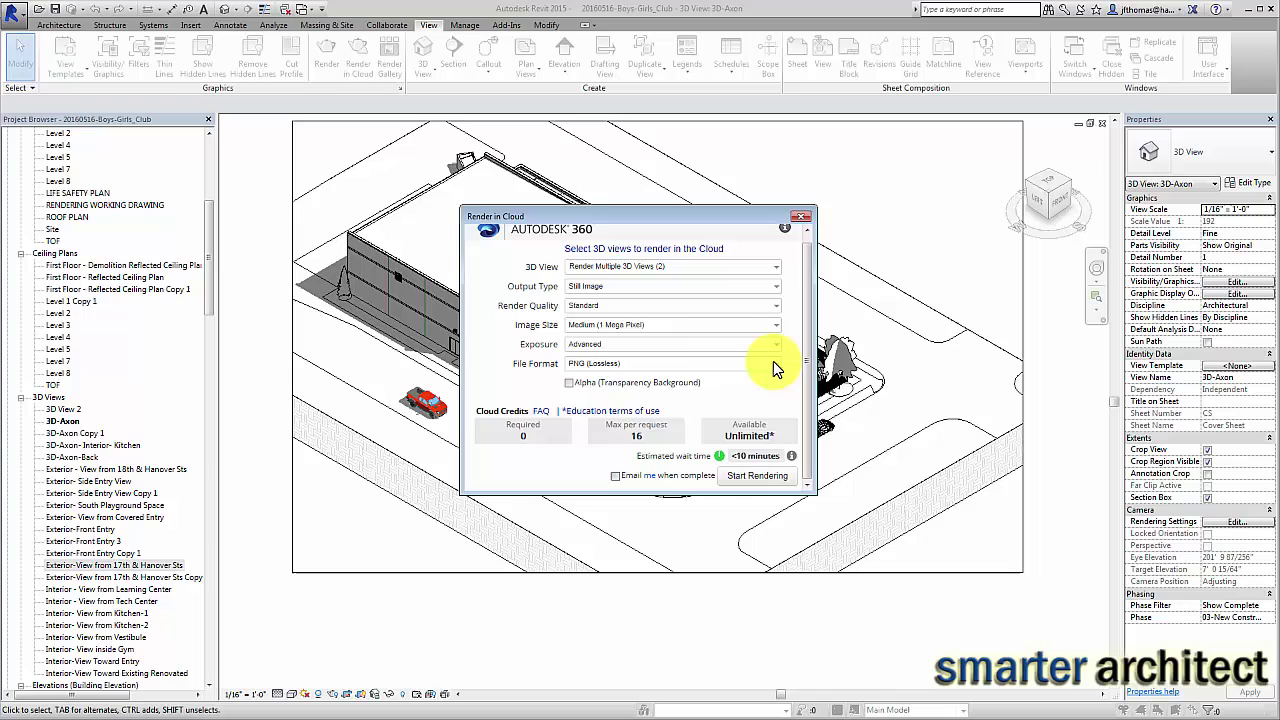
pyautogui.click(686, 366)
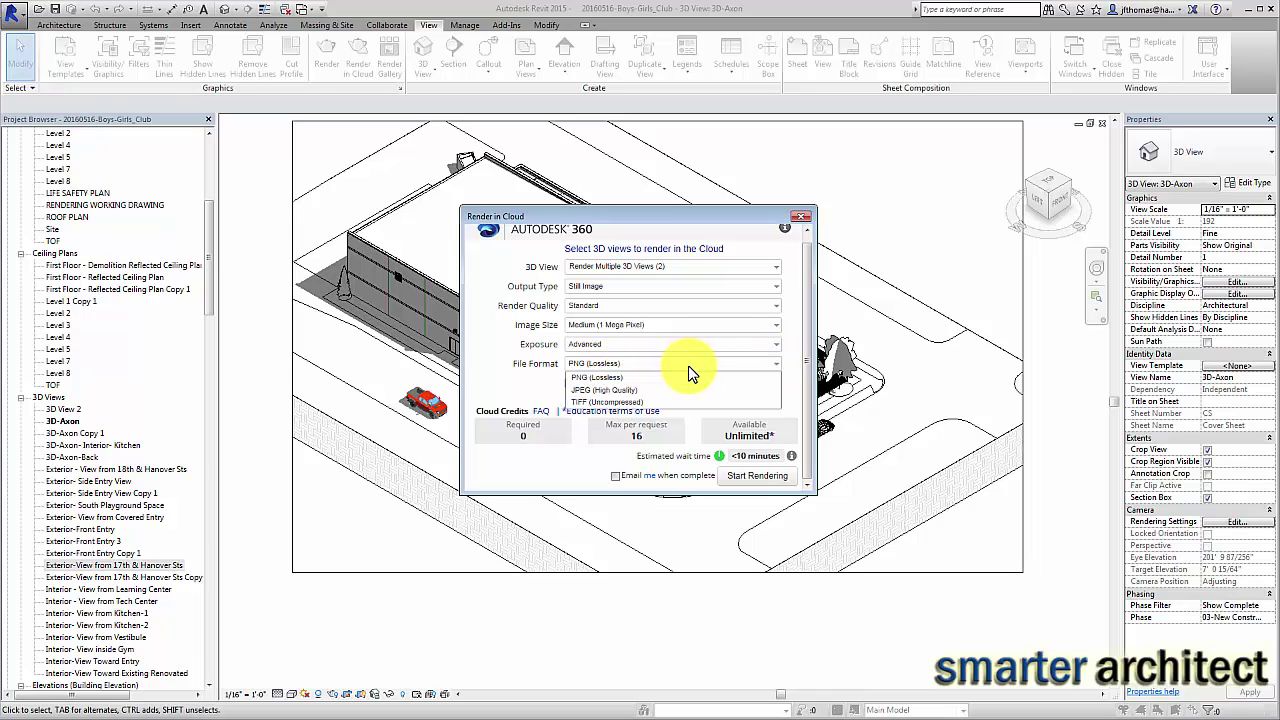
pyautogui.click(662, 377)
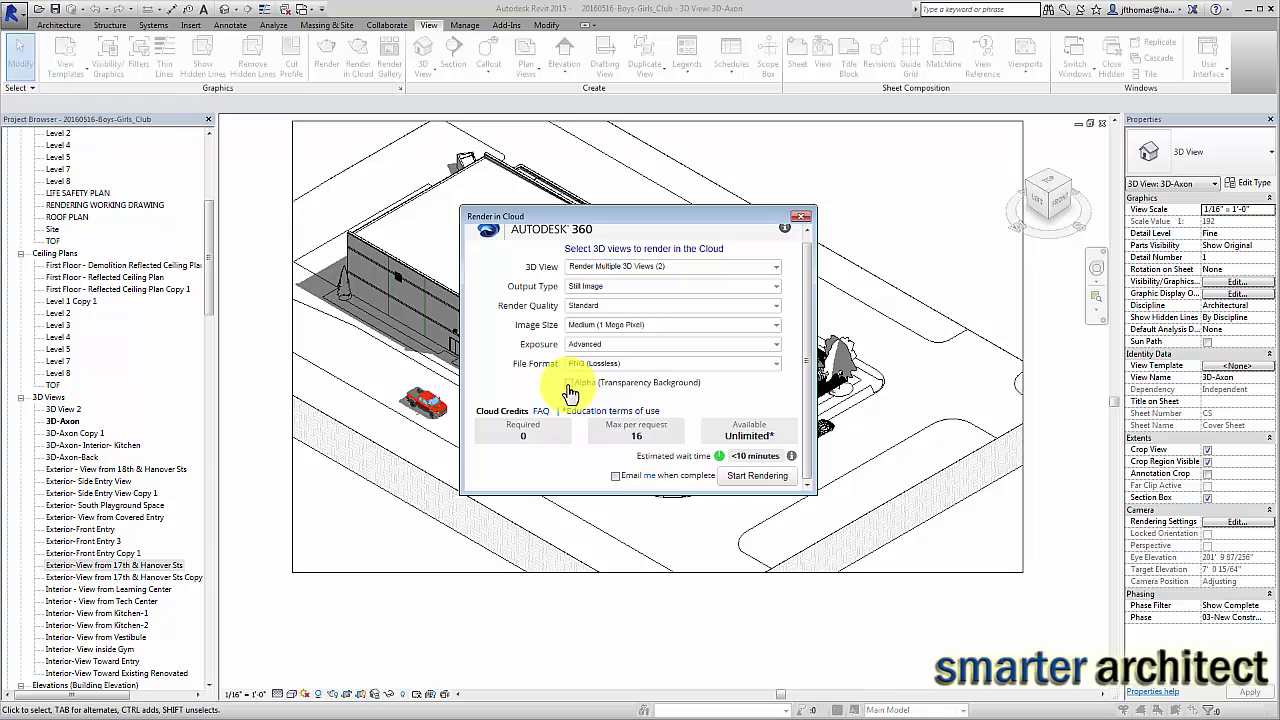
pyautogui.click(774, 366)
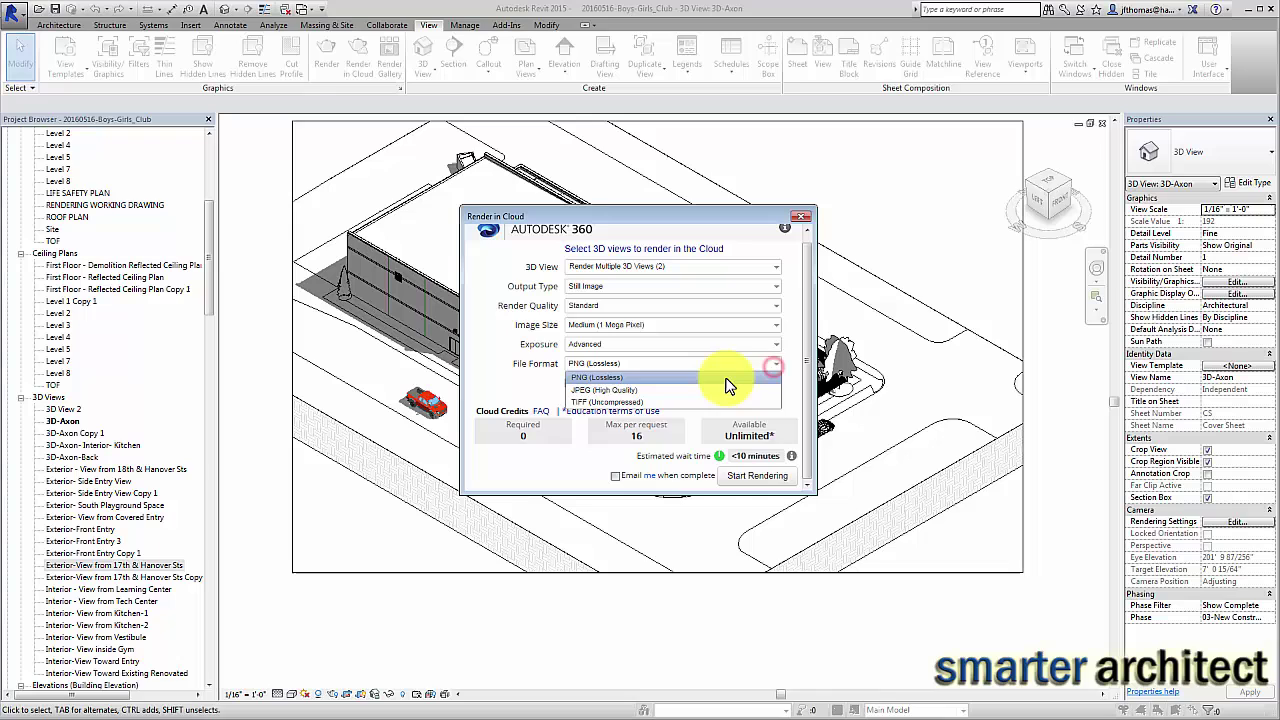
pyautogui.click(712, 389)
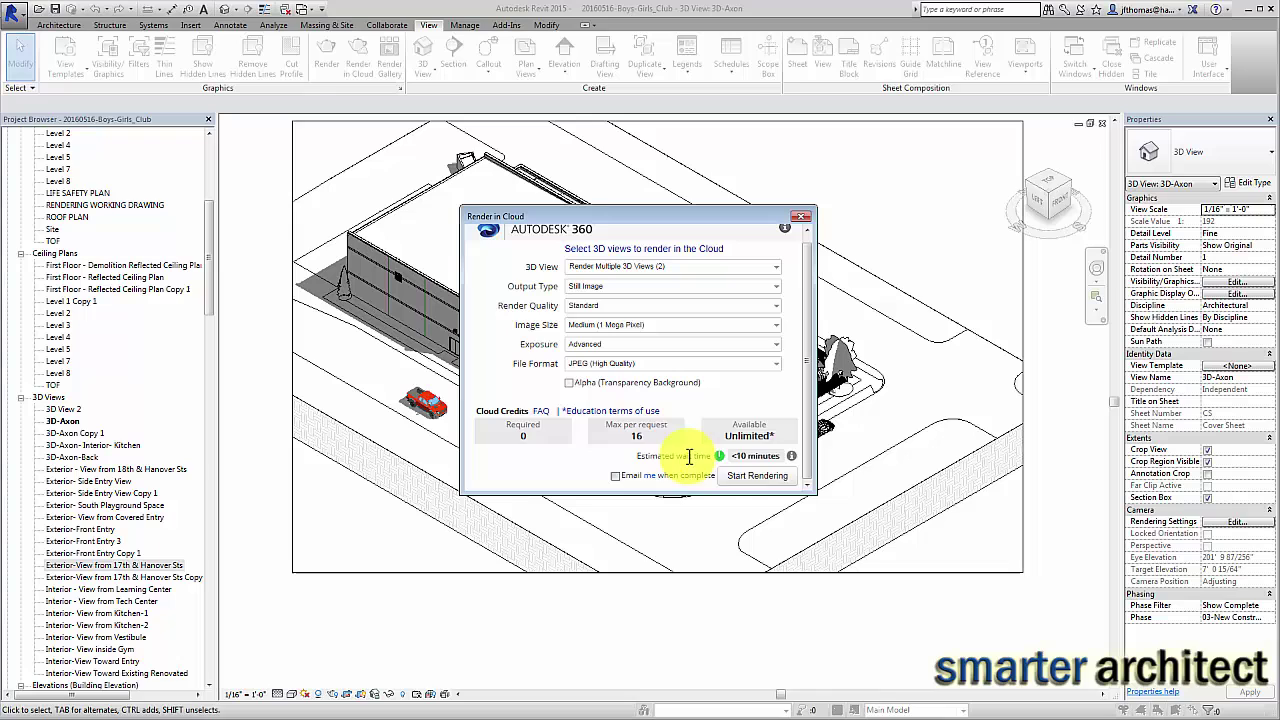
# Step: Start the cloud rendering, accept the missing render appearance images, and let the upload continue in the background
pyautogui.click(767, 481)
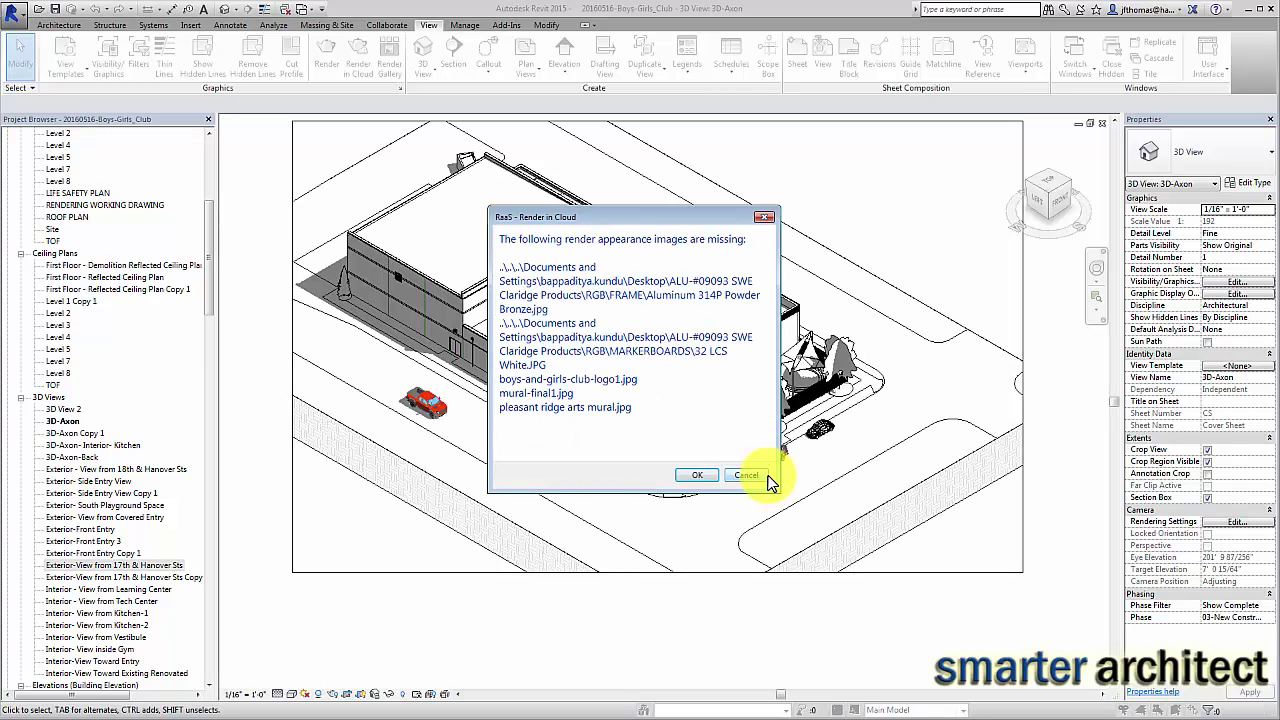
pyautogui.click(693, 476)
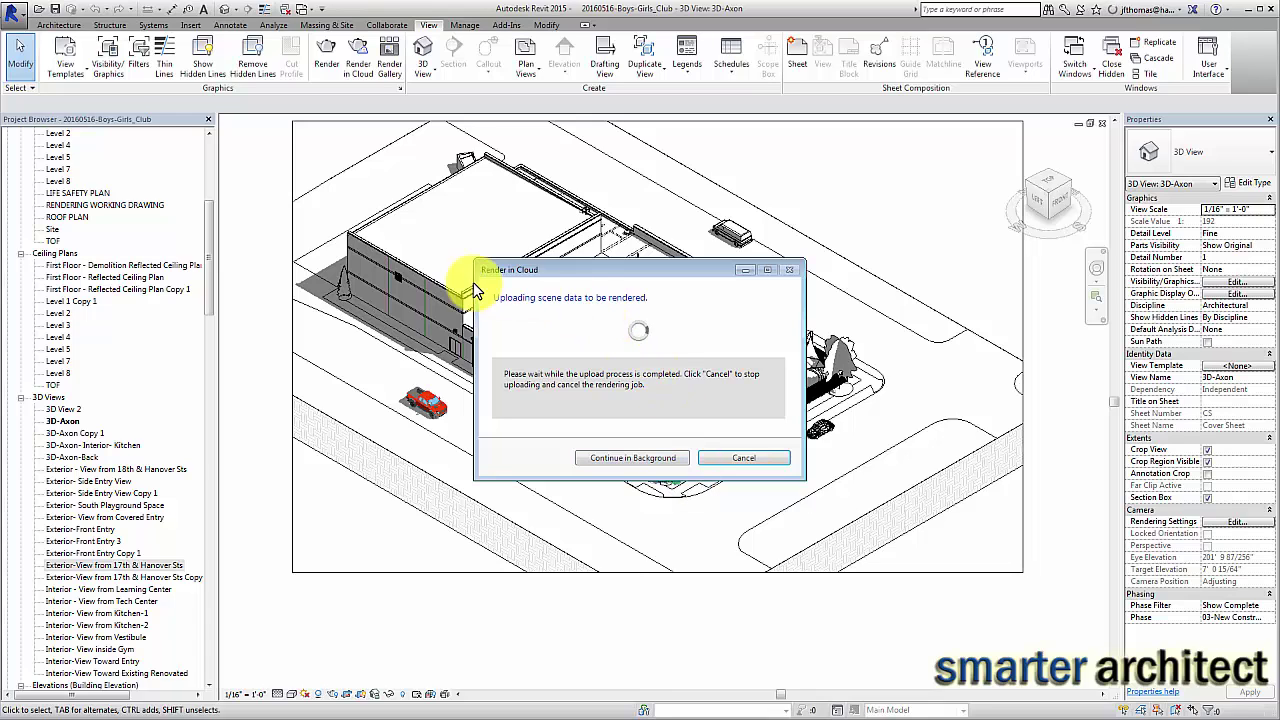
pyautogui.click(612, 465)
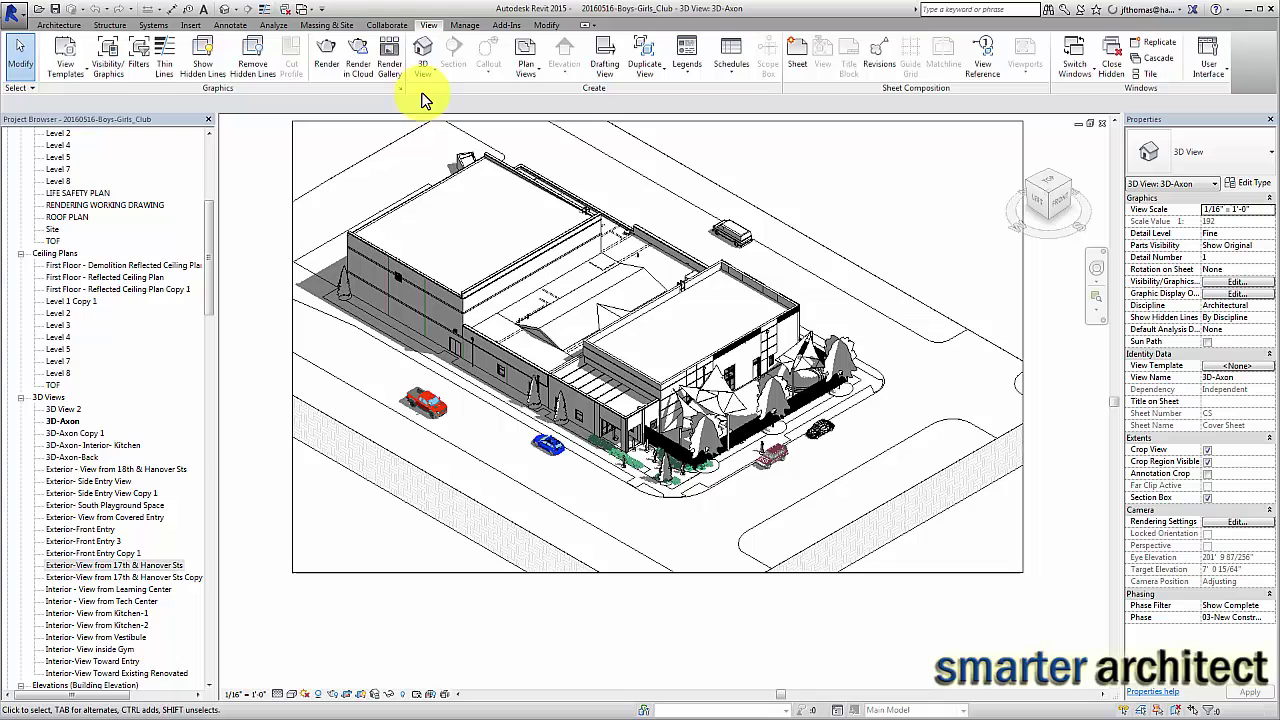
# Step: Open the online render gallery and show all renderings of the 20160516-Boys-Girls_Club project
pyautogui.click(389, 55)
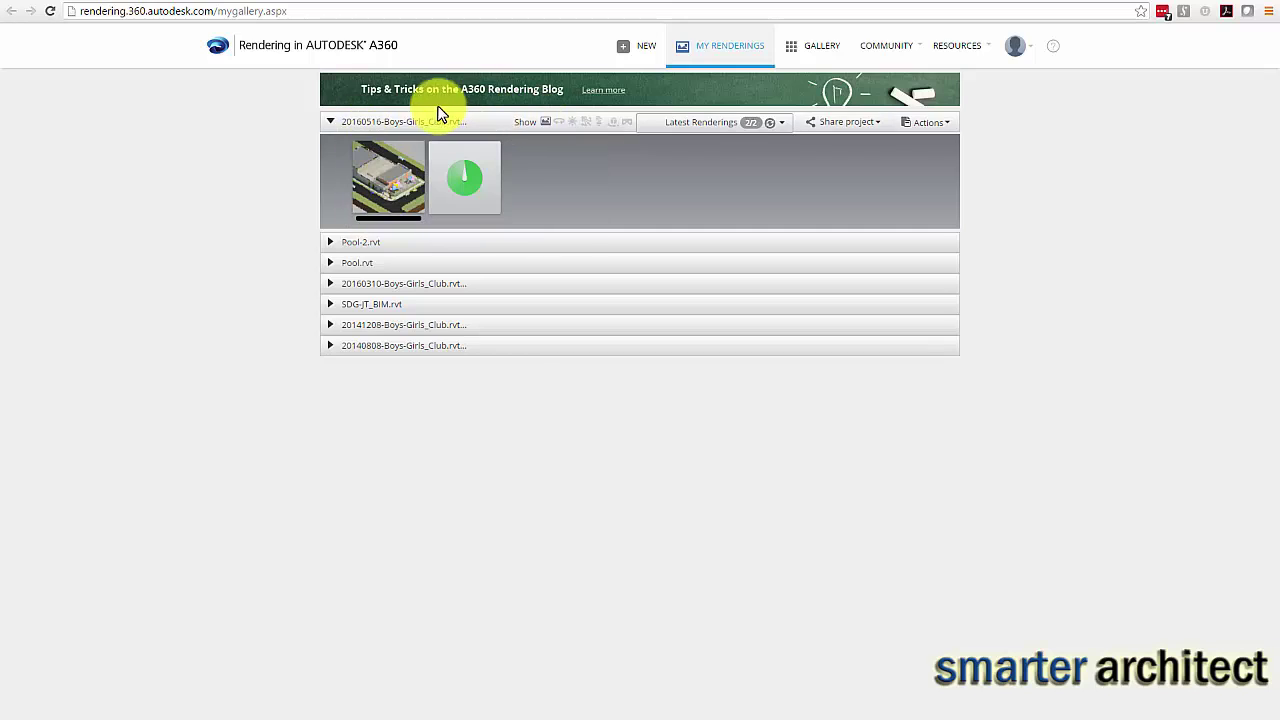
pyautogui.moveTo(398, 185)
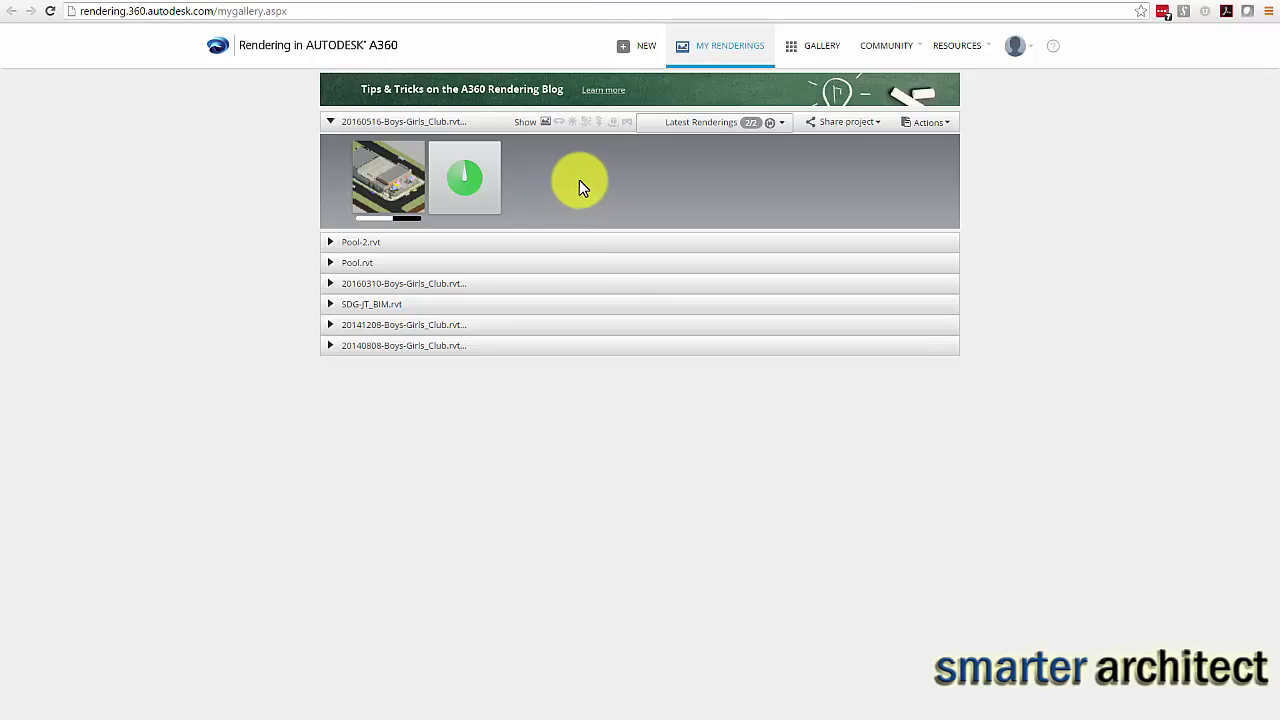
pyautogui.click(784, 123)
pyautogui.click(772, 169)
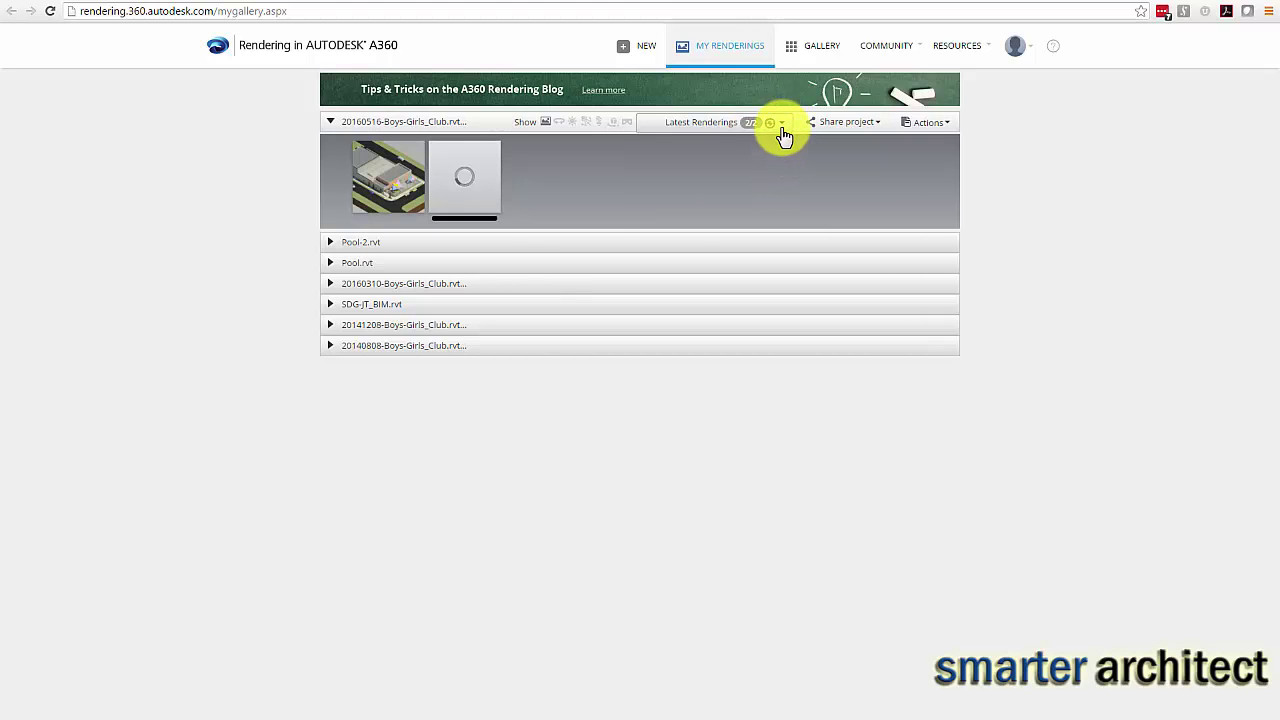
pyautogui.click(784, 130)
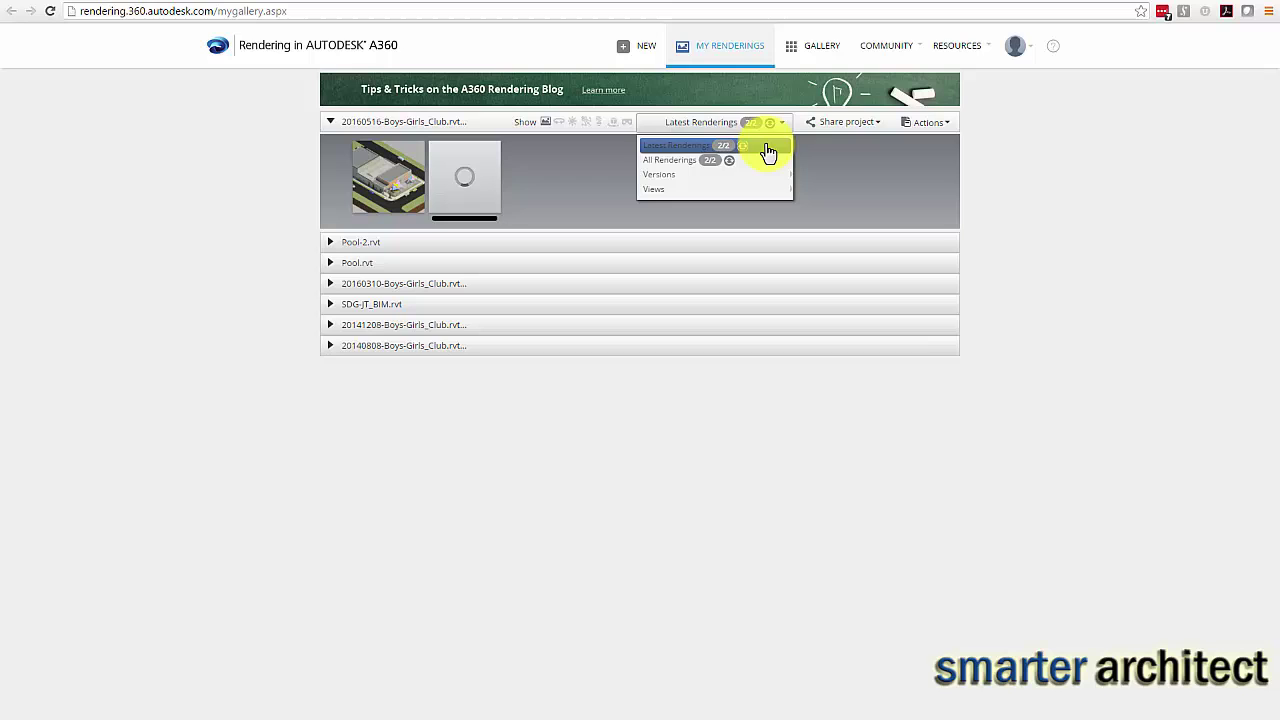
pyautogui.click(667, 163)
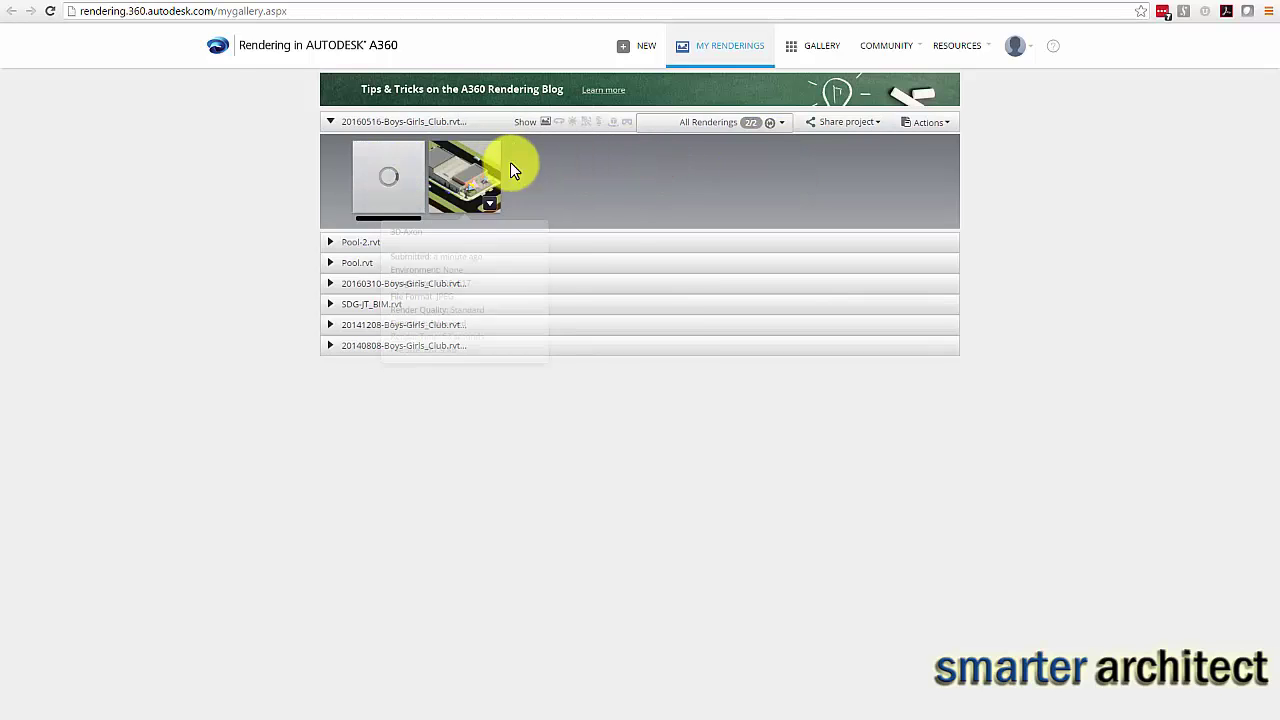
pyautogui.moveTo(504, 172)
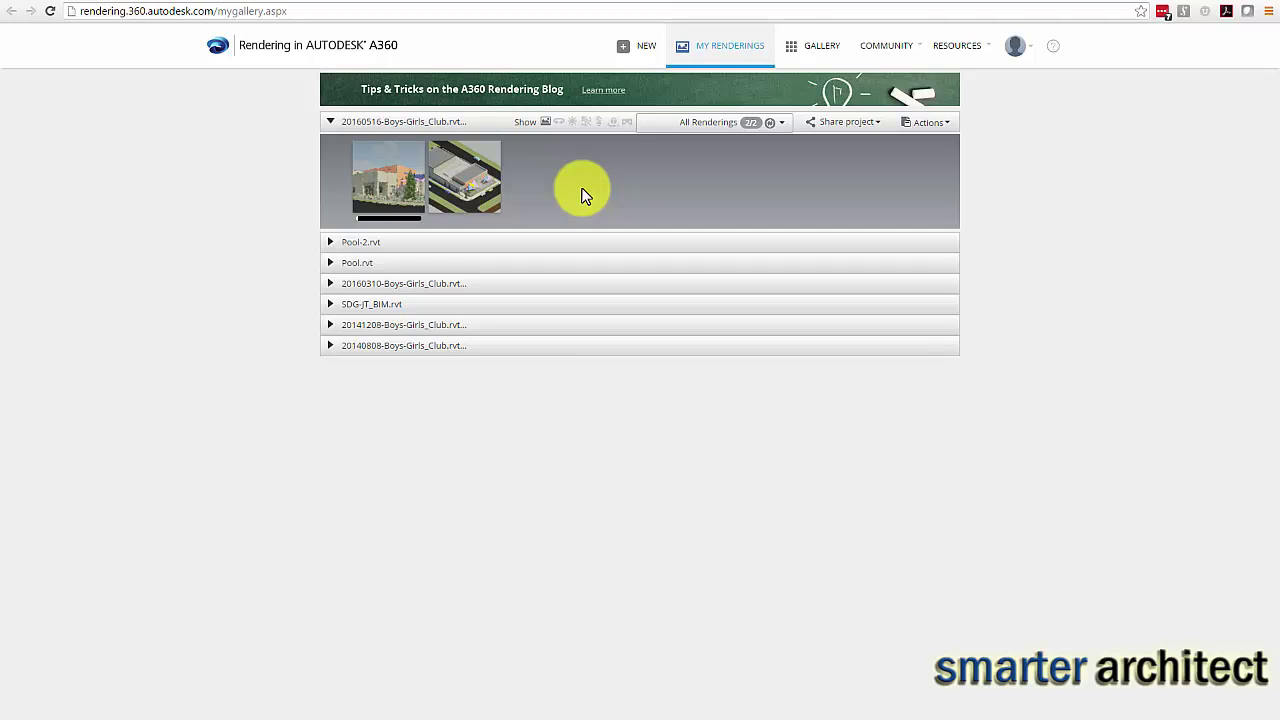
# Step: Preview the finished 3D-Axon rendering, review its available image actions, and preview the exterior street view rendering
pyautogui.click(474, 177)
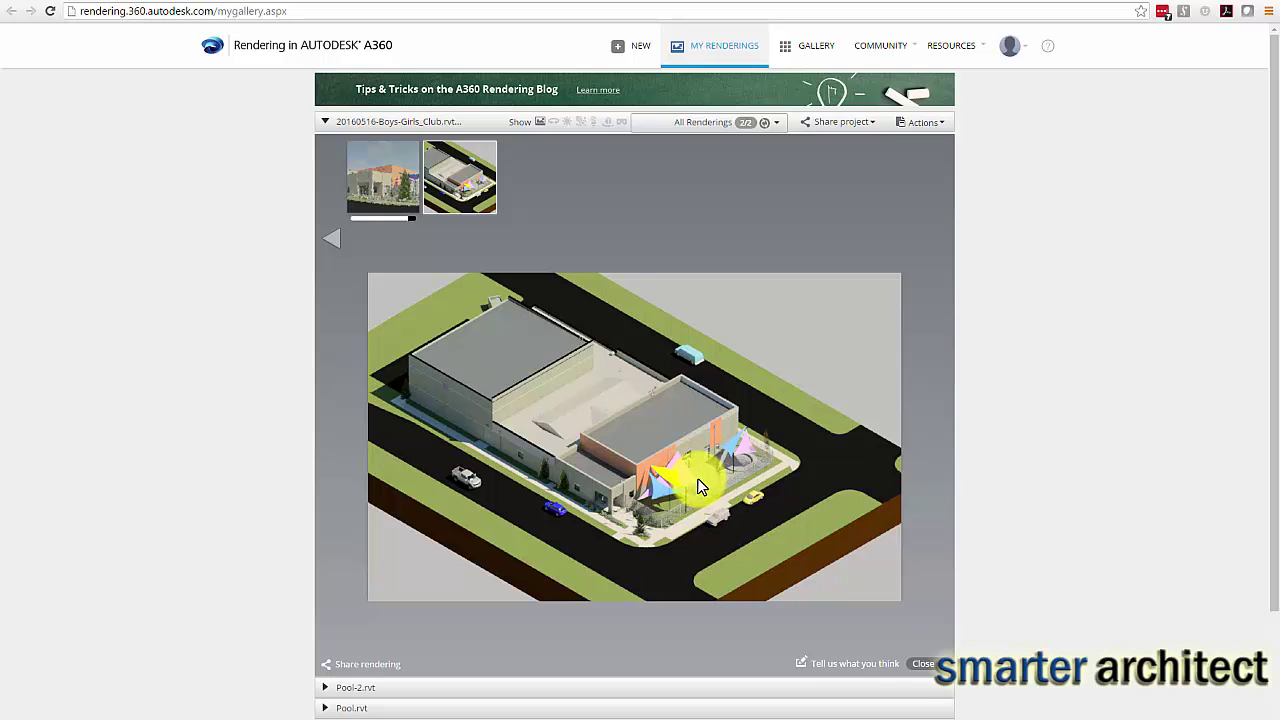
pyautogui.click(486, 208)
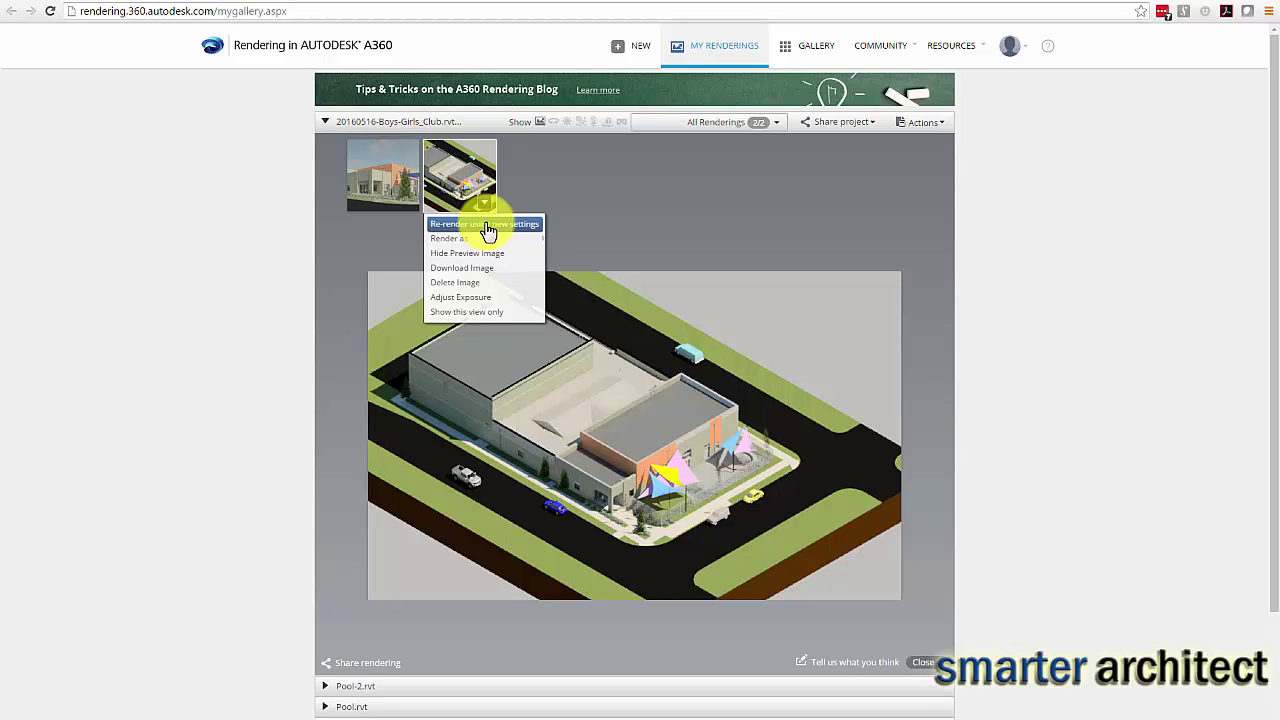
pyautogui.moveTo(485, 244)
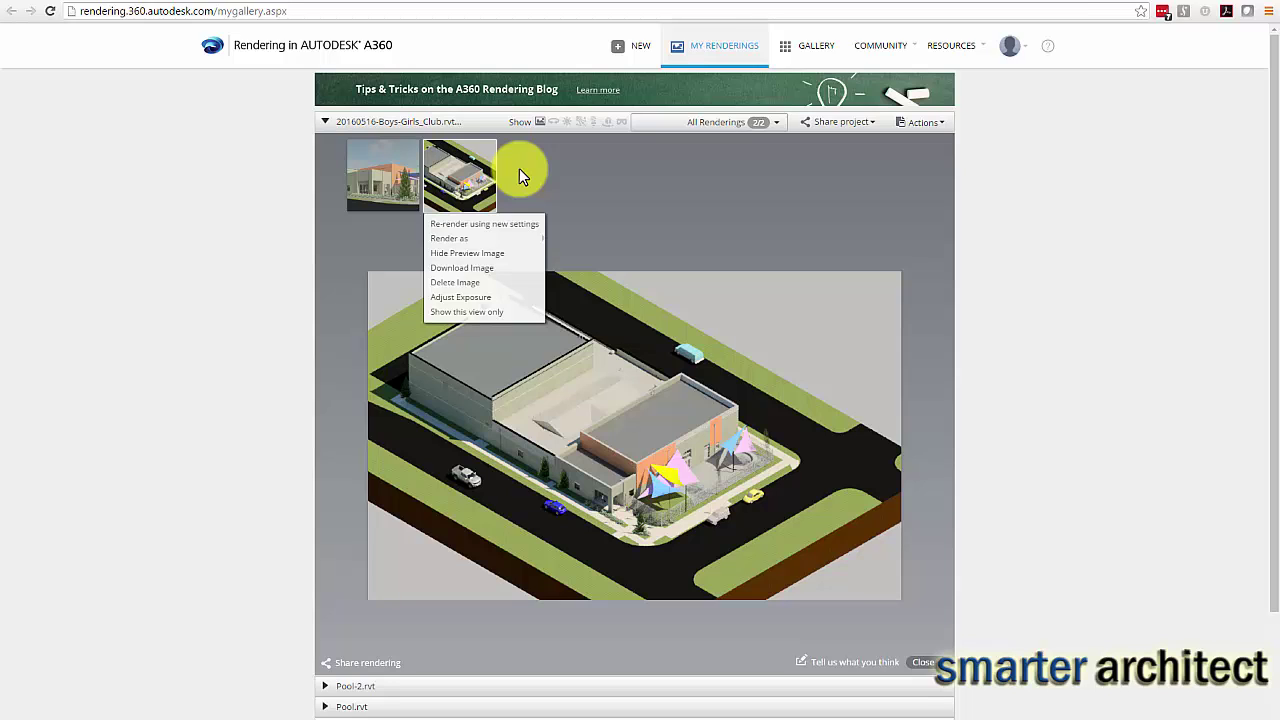
pyautogui.click(381, 170)
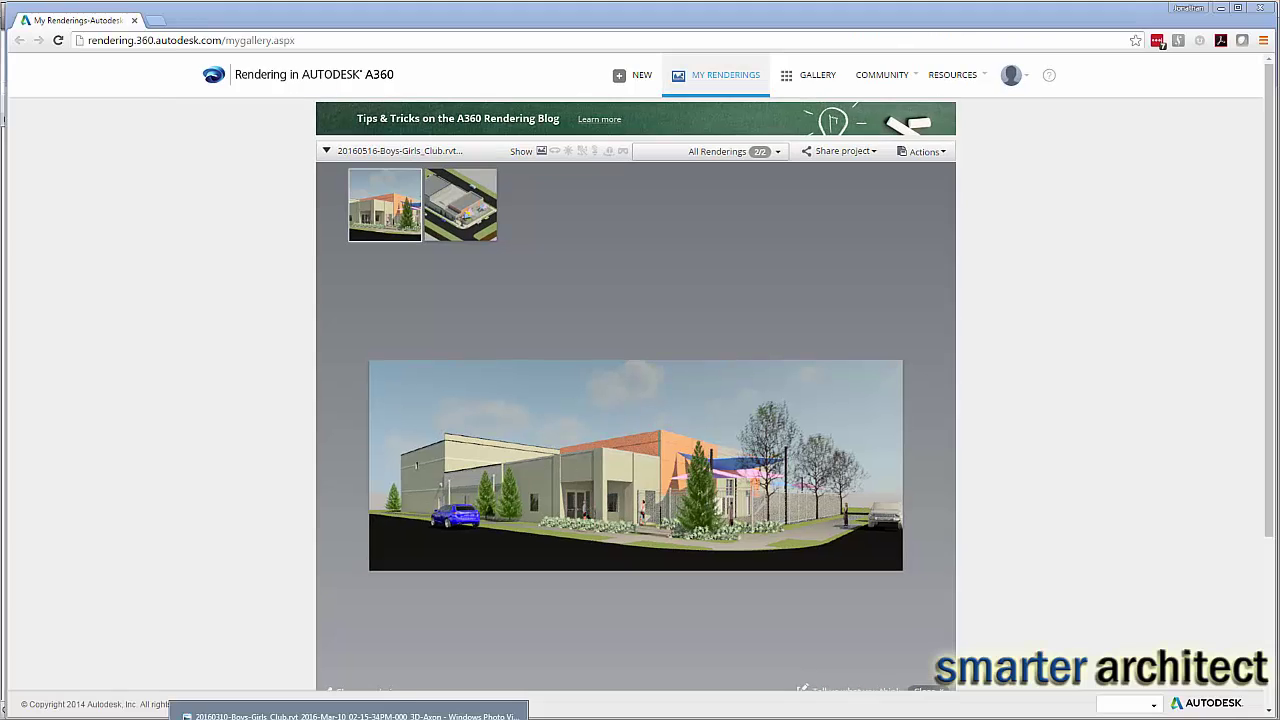
# Step: Switch to Windows Photo Viewer, browse the March 10 renderings from 3D-Axon through the exterior and interior views, and minimize the viewer
pyautogui.click(372, 712)
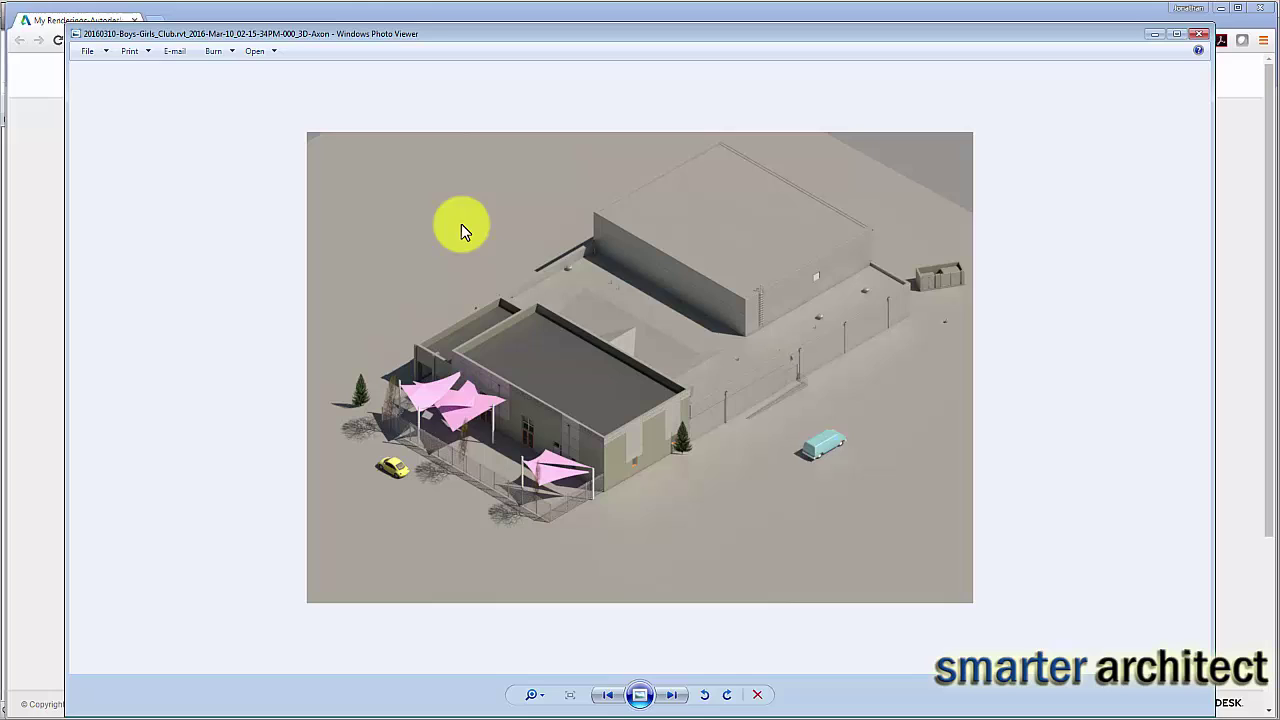
pyautogui.click(672, 697)
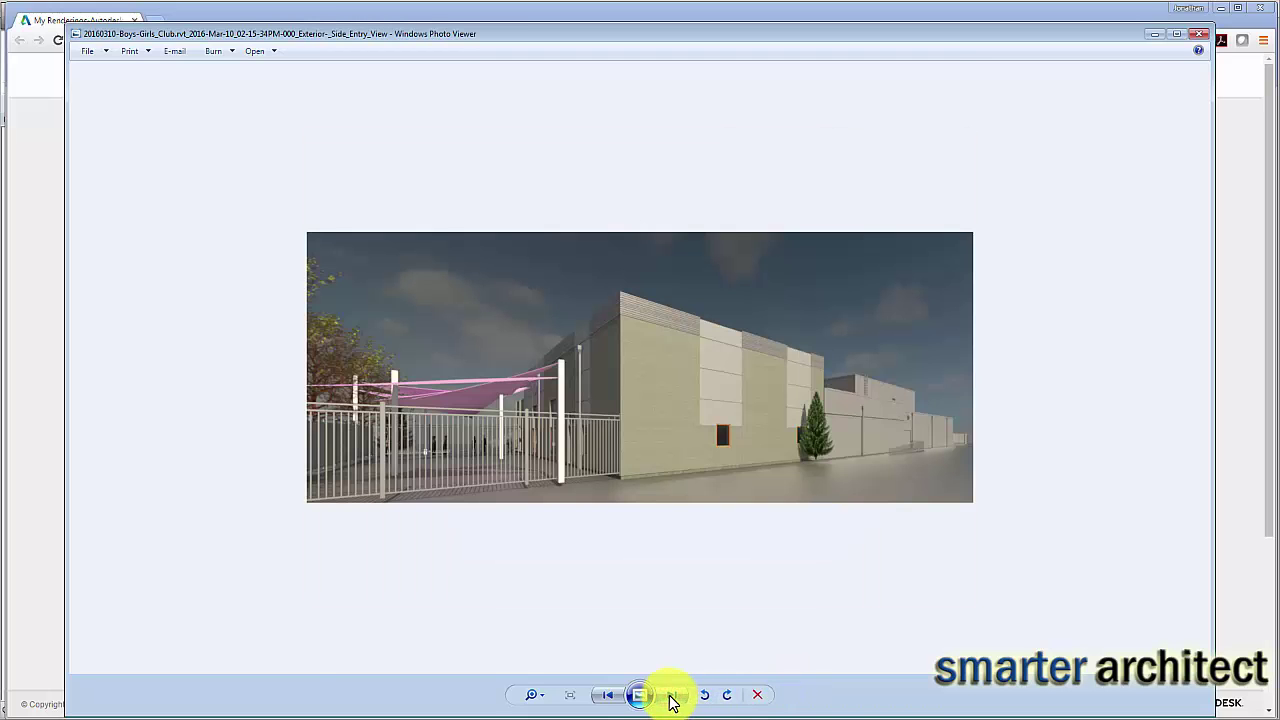
pyautogui.click(672, 697)
pyautogui.click(672, 697)
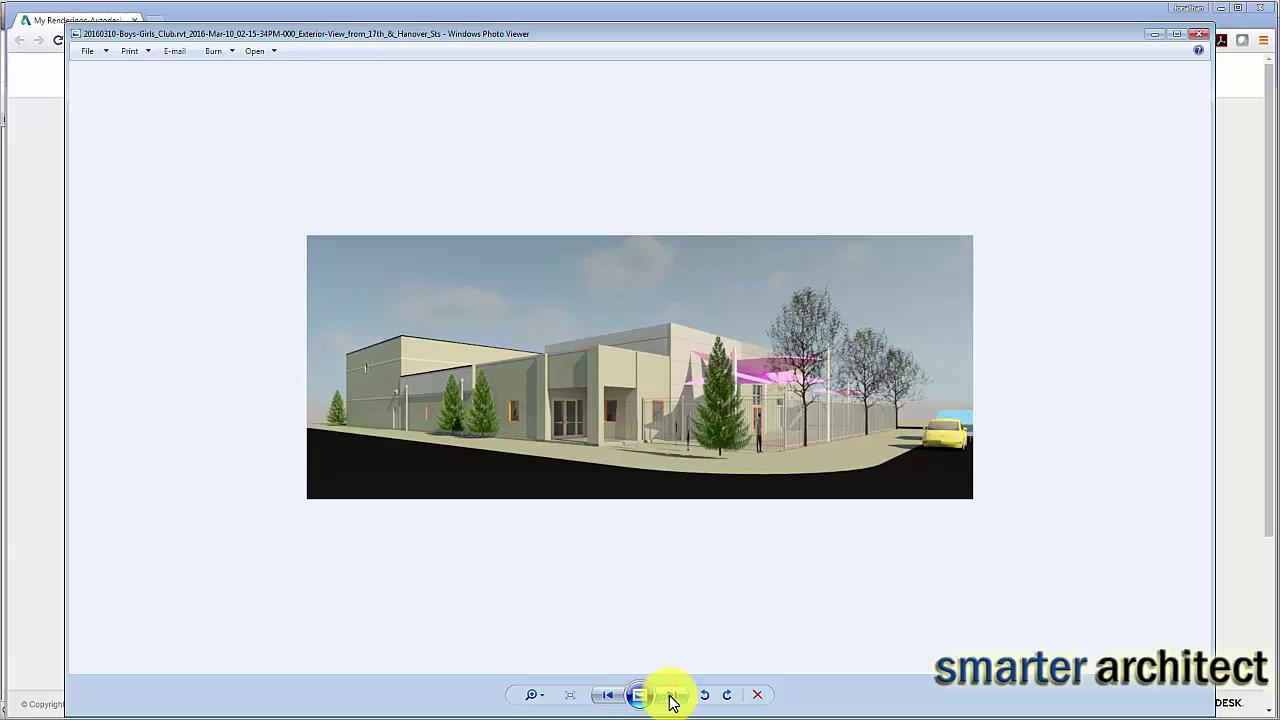
pyautogui.click(672, 697)
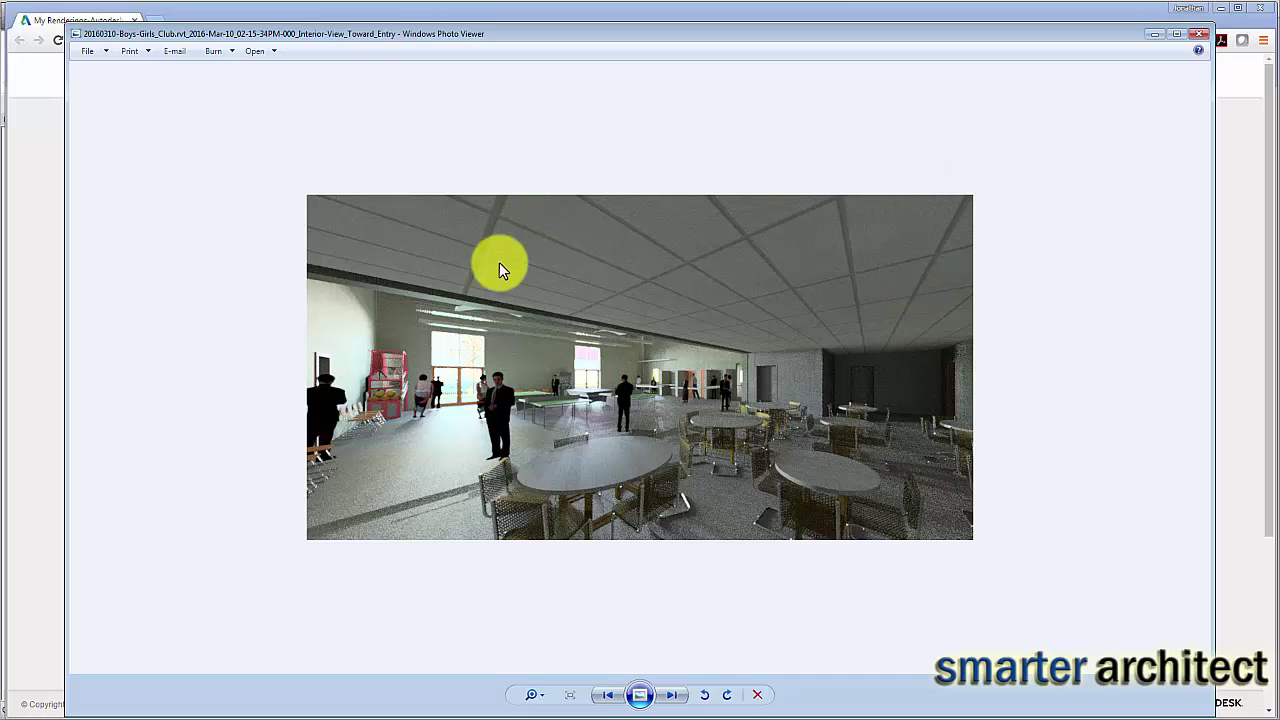
pyautogui.click(667, 700)
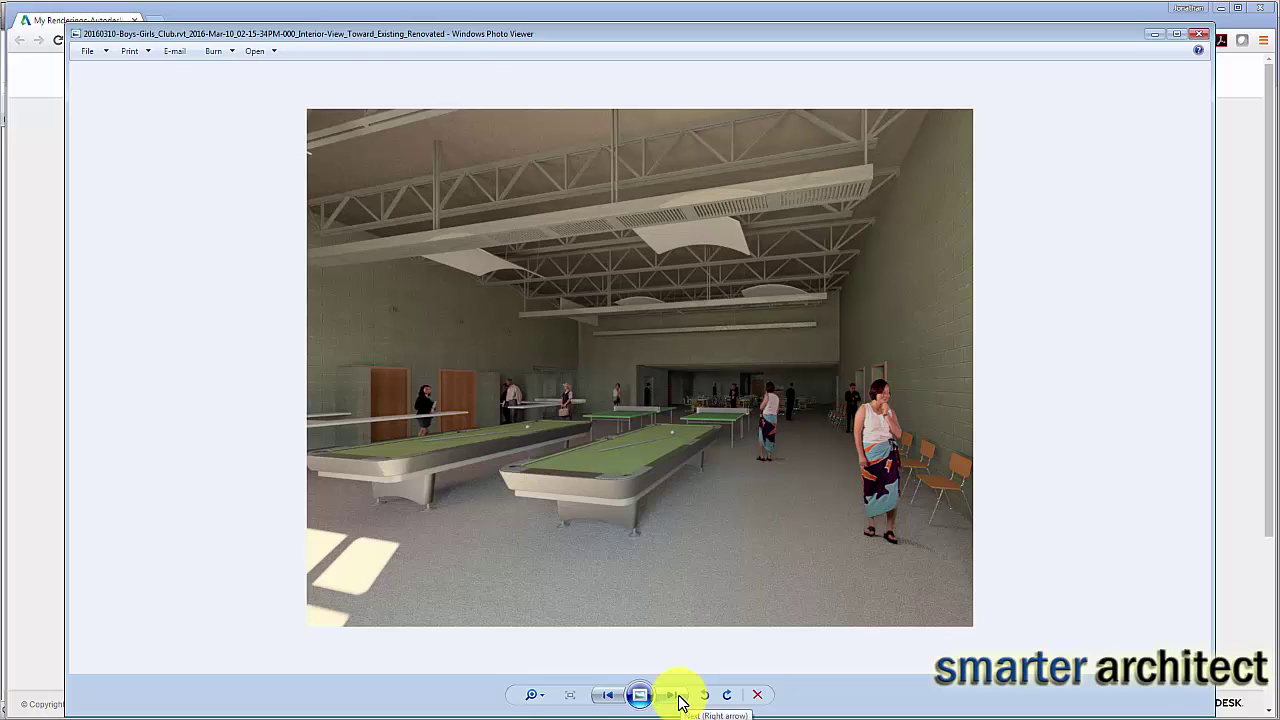
pyautogui.click(679, 699)
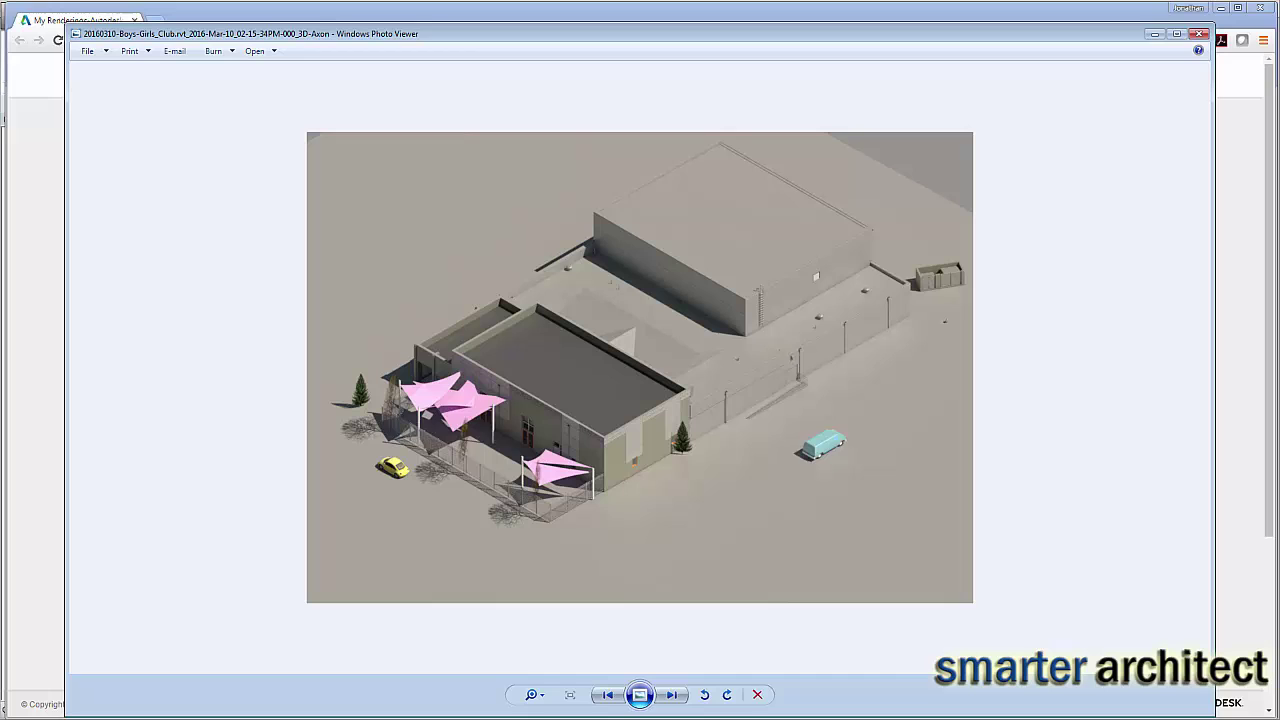
pyautogui.click(1156, 36)
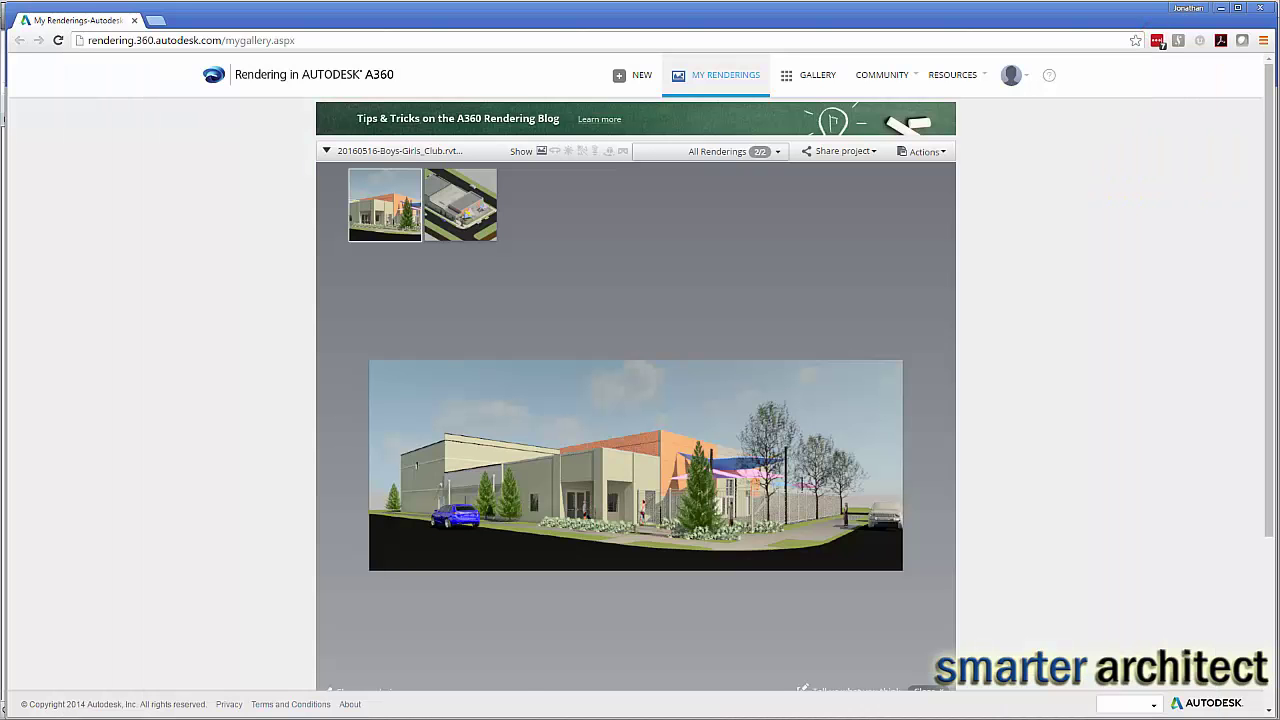
# Step: Open the April renderings in Windows Photo Viewer, enlarge the window slightly, and browse from the renovated interior past the kitchen view to 3D-Axon
pyautogui.click(365, 716)
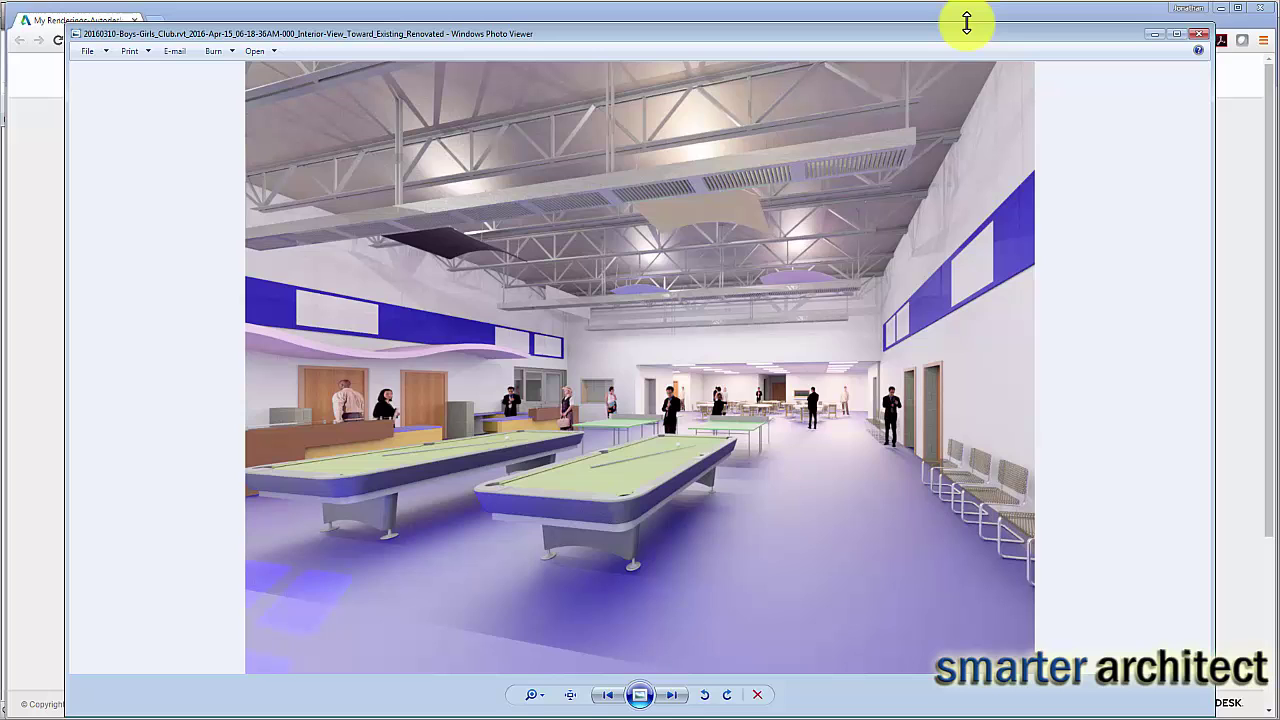
pyautogui.moveTo(967, 24); pyautogui.dragTo(966, 12)
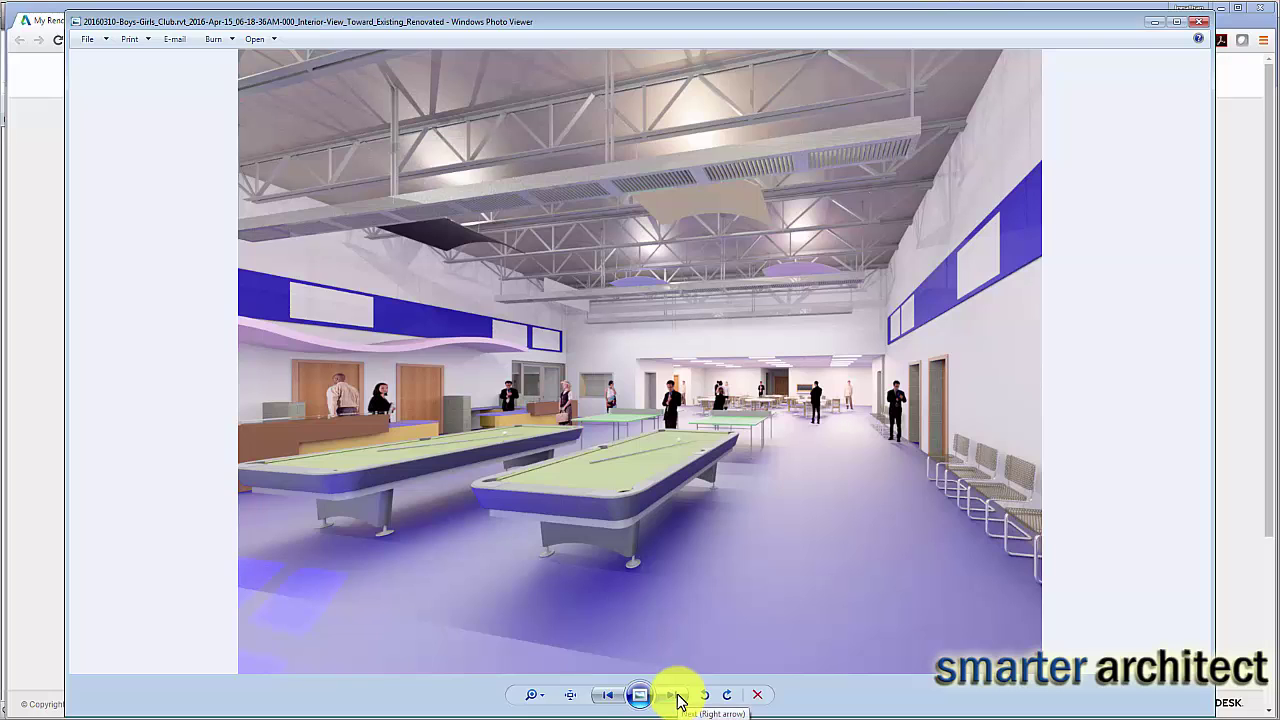
pyautogui.click(678, 697)
pyautogui.click(678, 697)
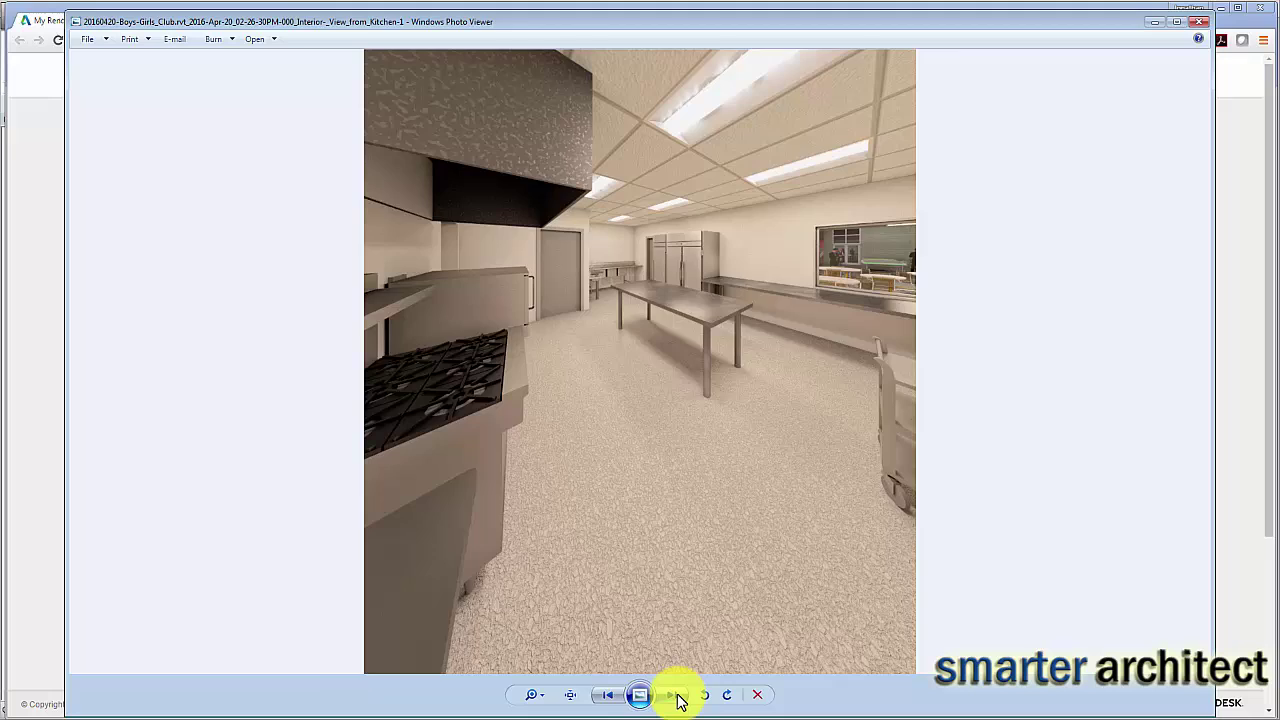
pyautogui.click(678, 700)
pyautogui.click(678, 700)
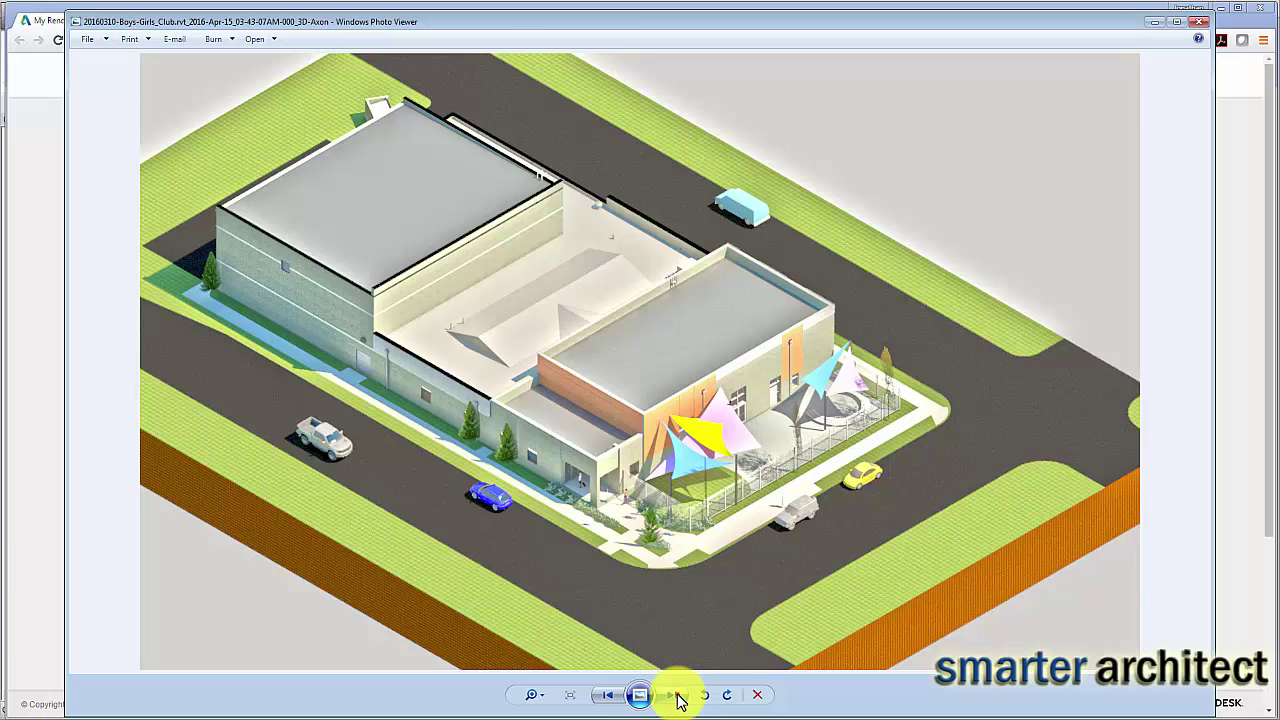
# Step: Browse the April 15 renderings of the side entry, south playground, 17th & Hanover corner, and interior views toward the entry and renovated area
pyautogui.click(678, 700)
pyautogui.click(678, 700)
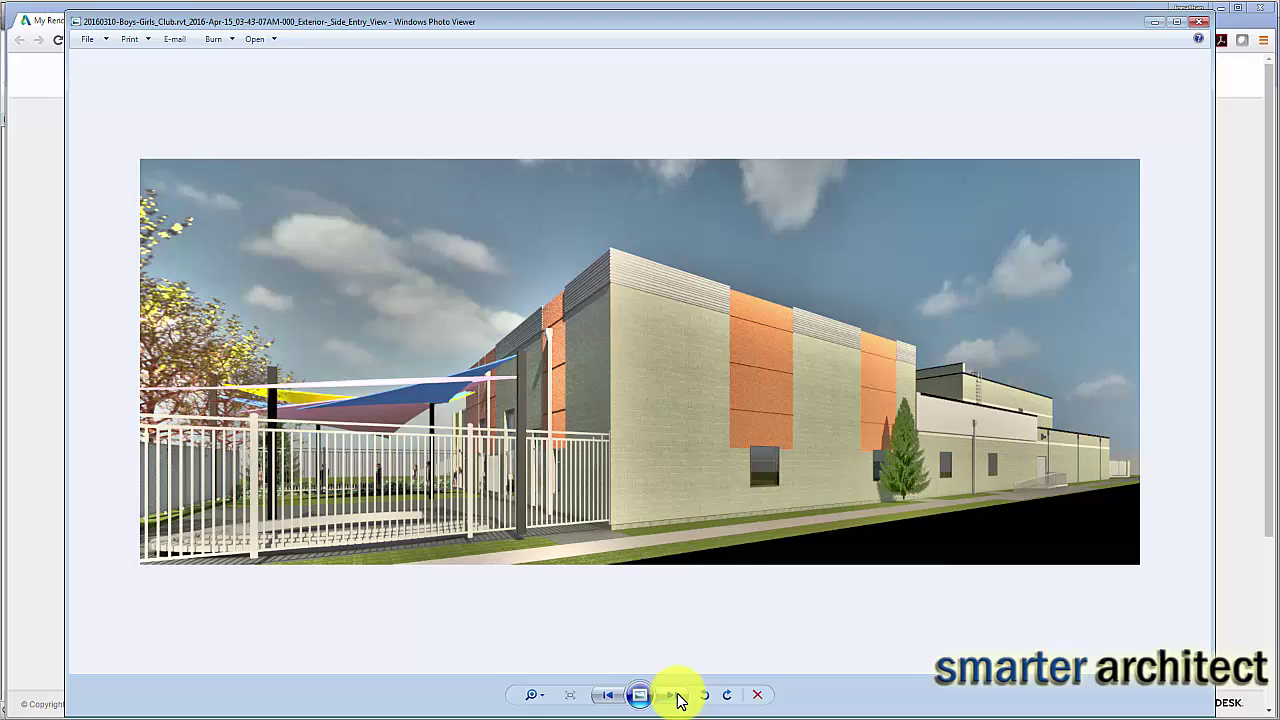
pyautogui.click(678, 700)
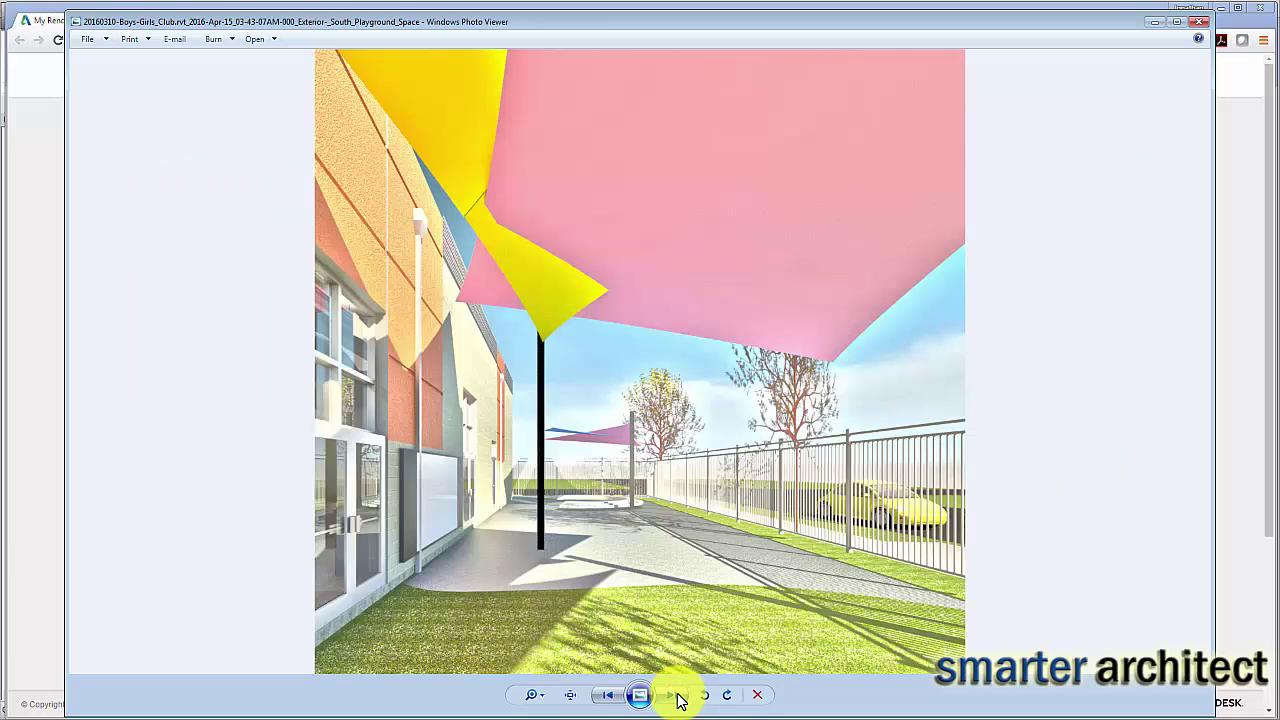
pyautogui.click(678, 700)
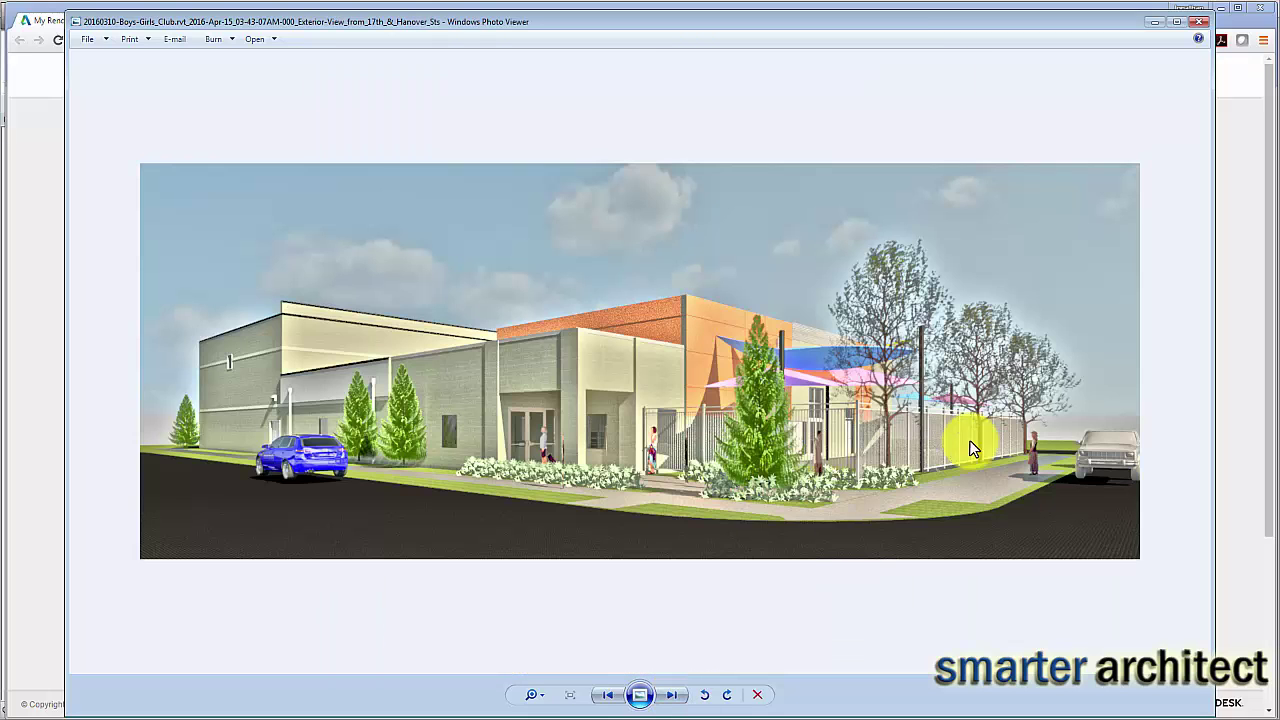
pyautogui.click(680, 698)
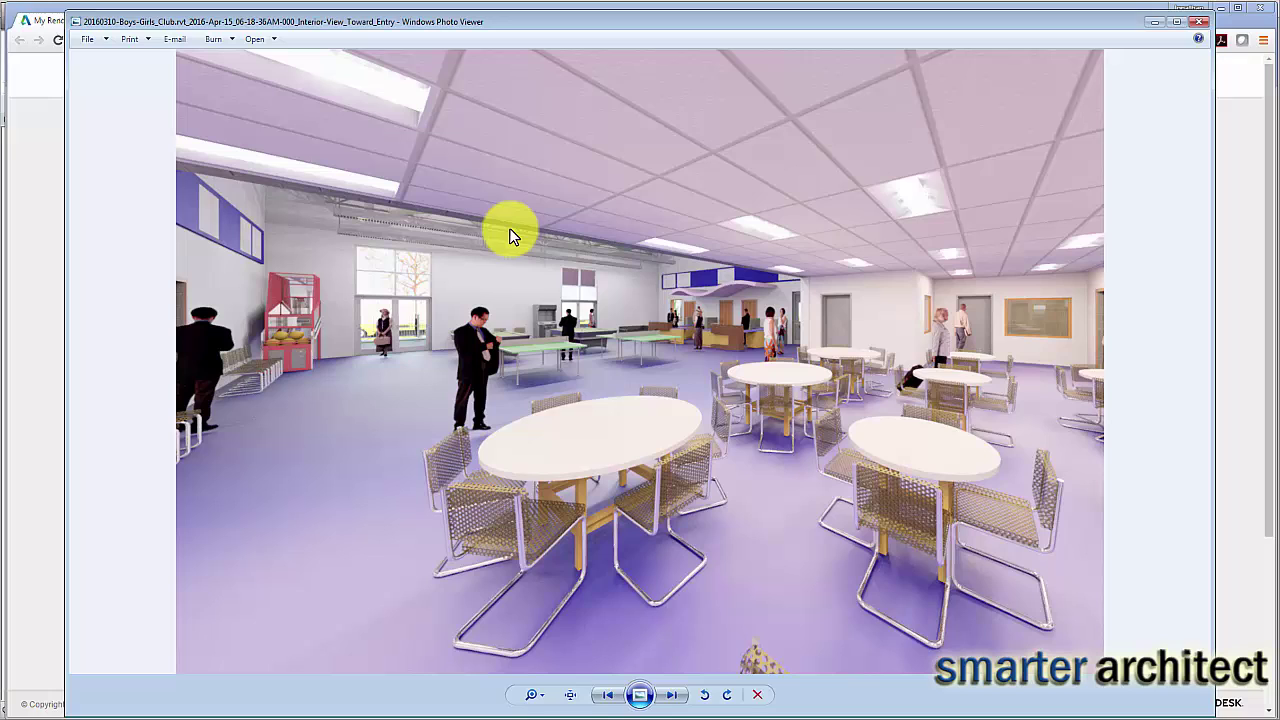
pyautogui.click(677, 698)
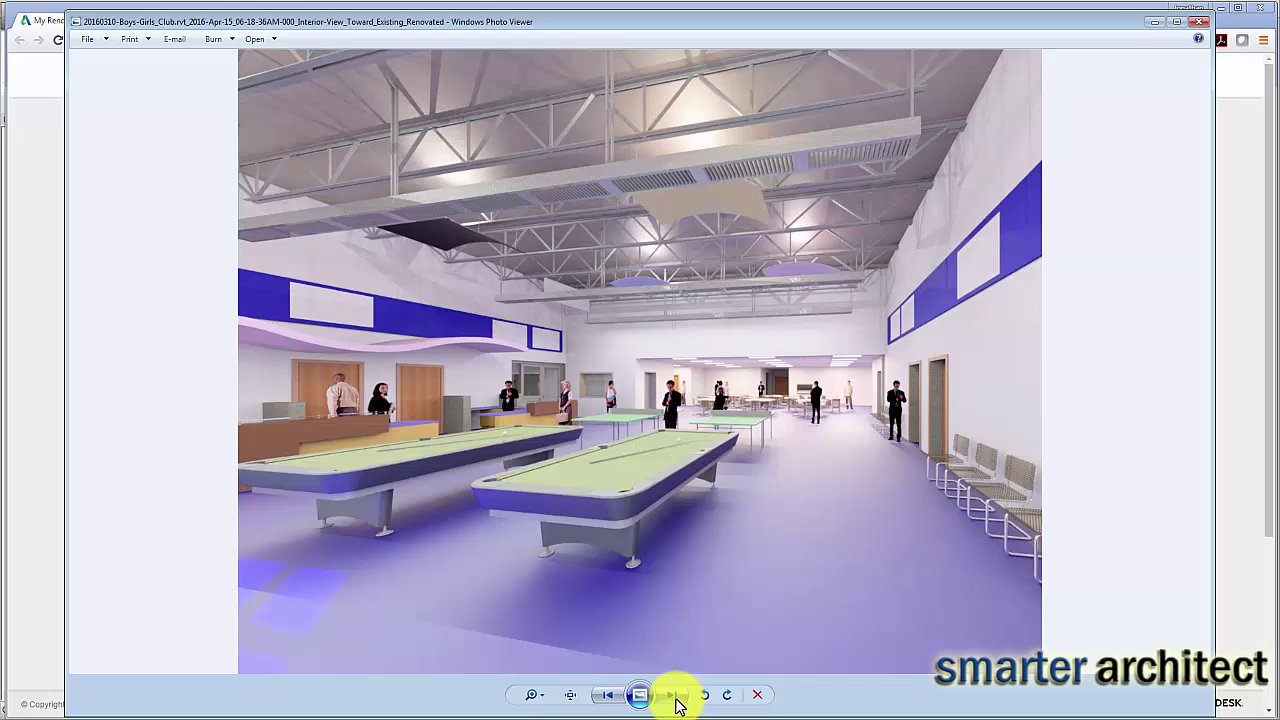
pyautogui.click(677, 698)
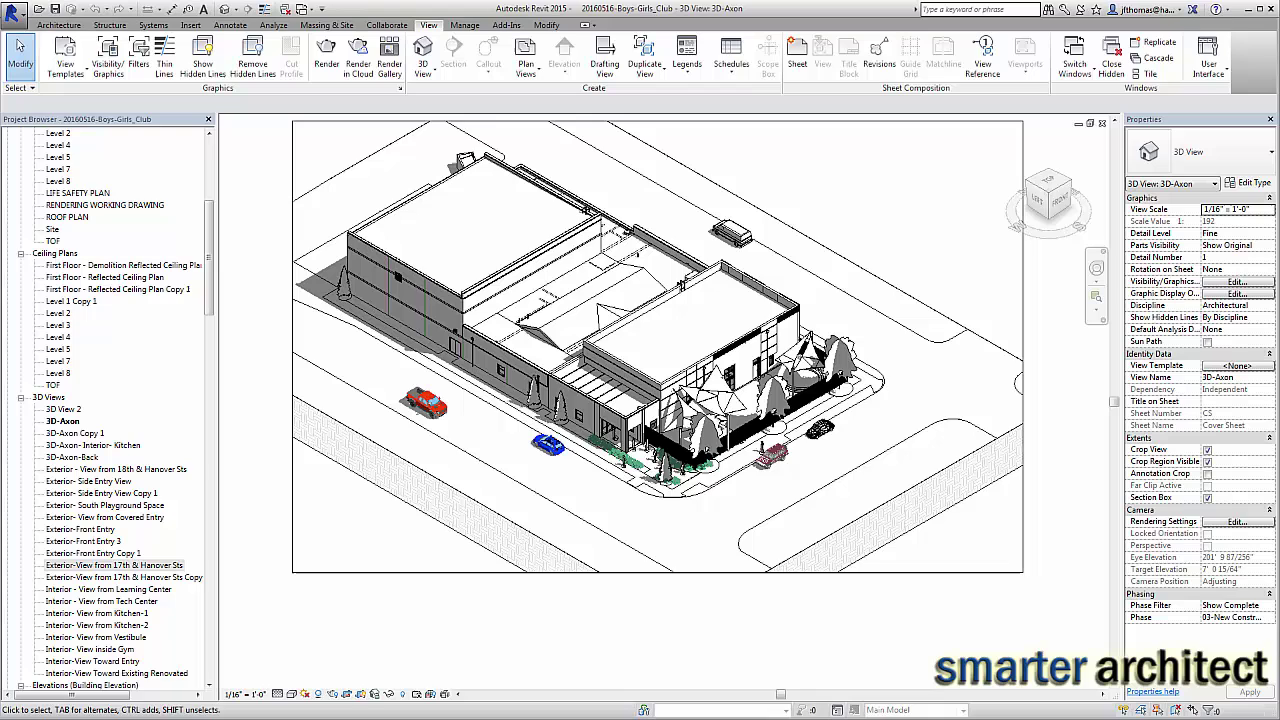
# Step: Switch back to Revit and open the Render in Cloud settings for the 3D-Axon view
pyautogui.click(358, 63)
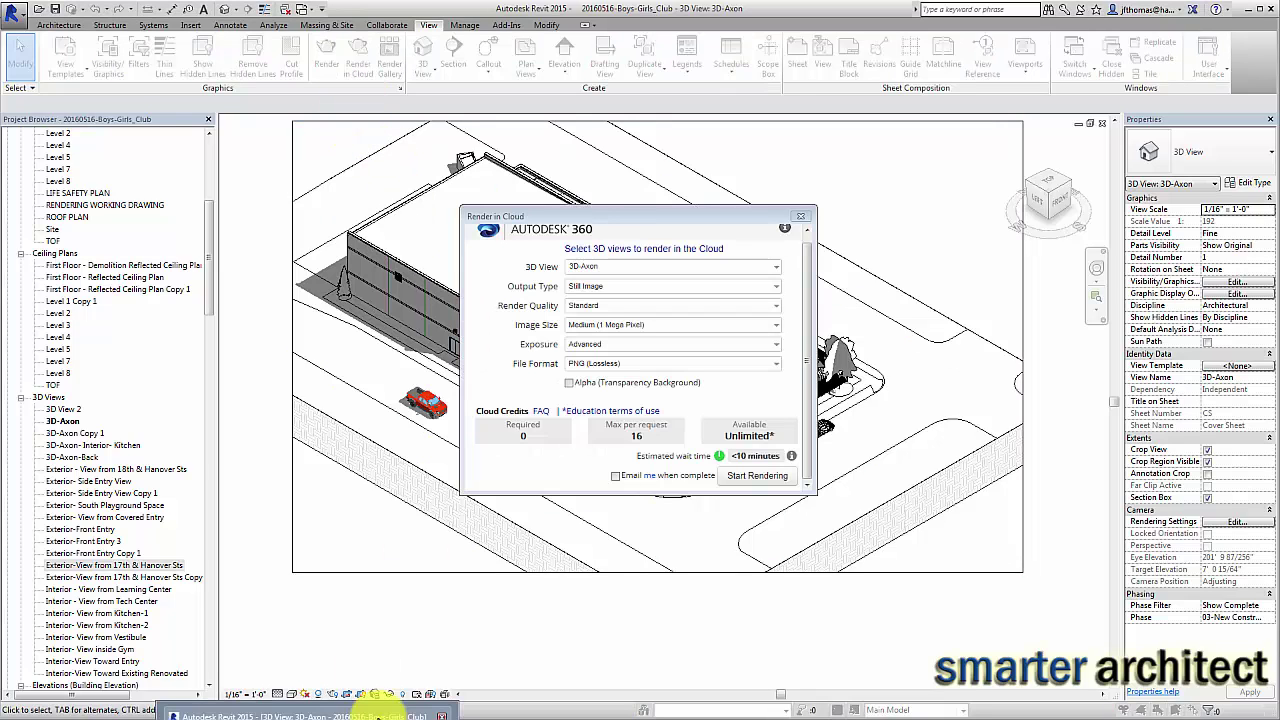